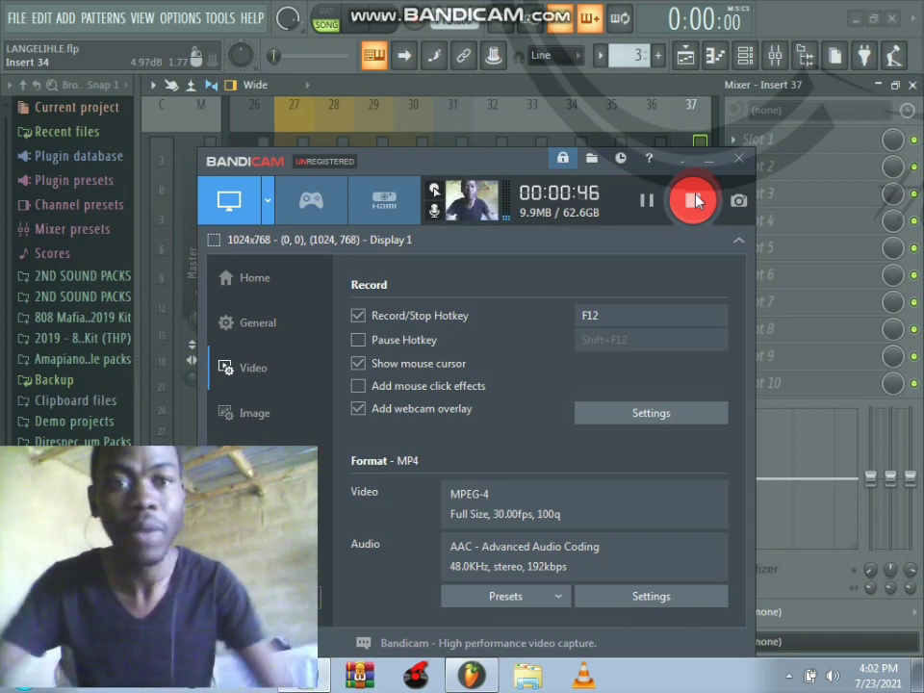
Show the playlist arrangement and move the Bandicam recorder window out of the way.
{"action": "left_click", "coordinate": [700, 55]}
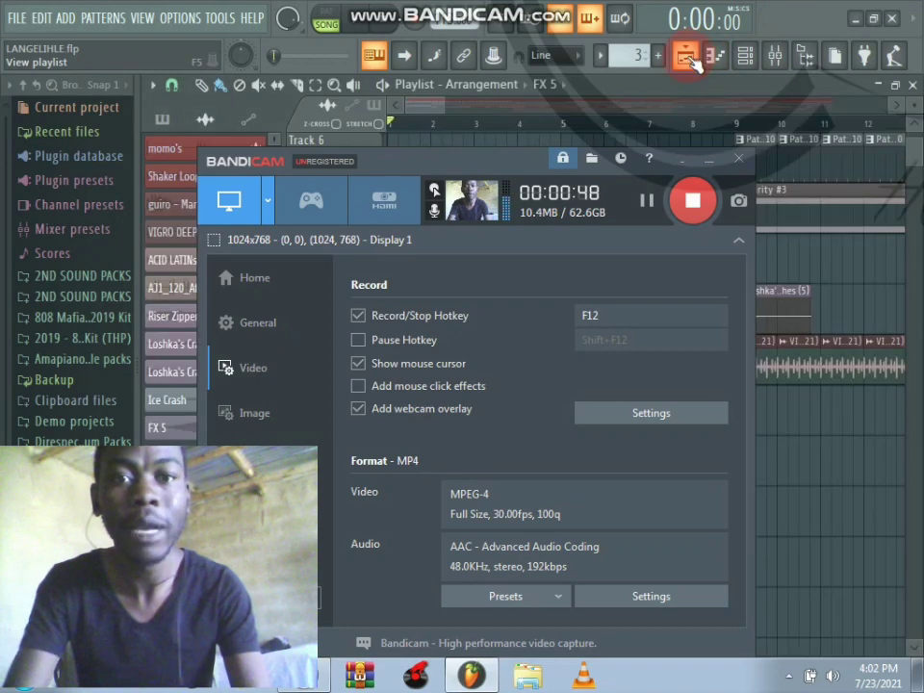
{"action": "left_click", "coordinate": [704, 165]}
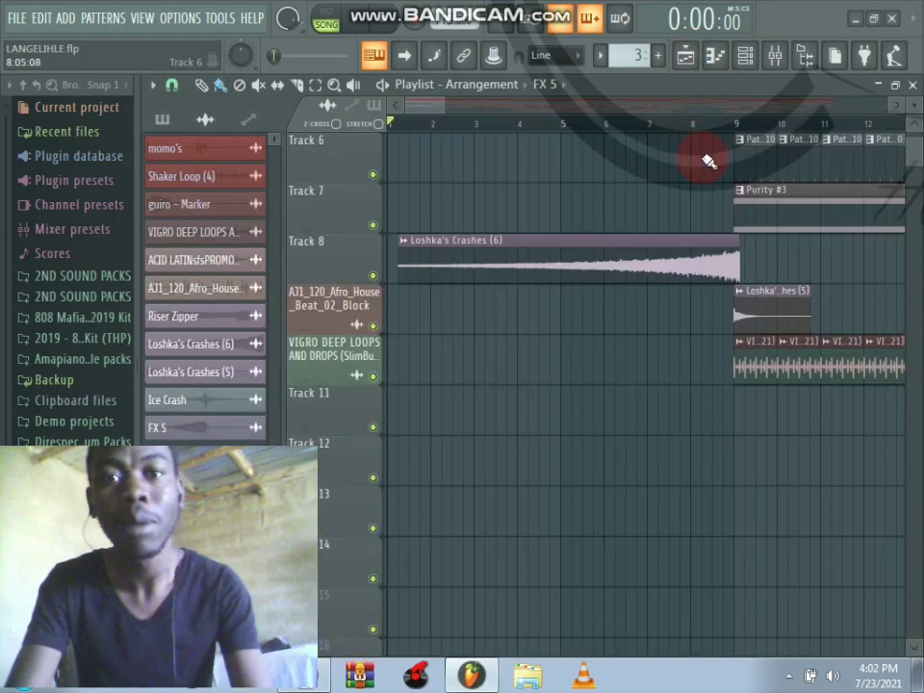
{"action": "scroll", "coordinate": [462, 108], "scroll_direction": "down", "scroll_amount": 3}
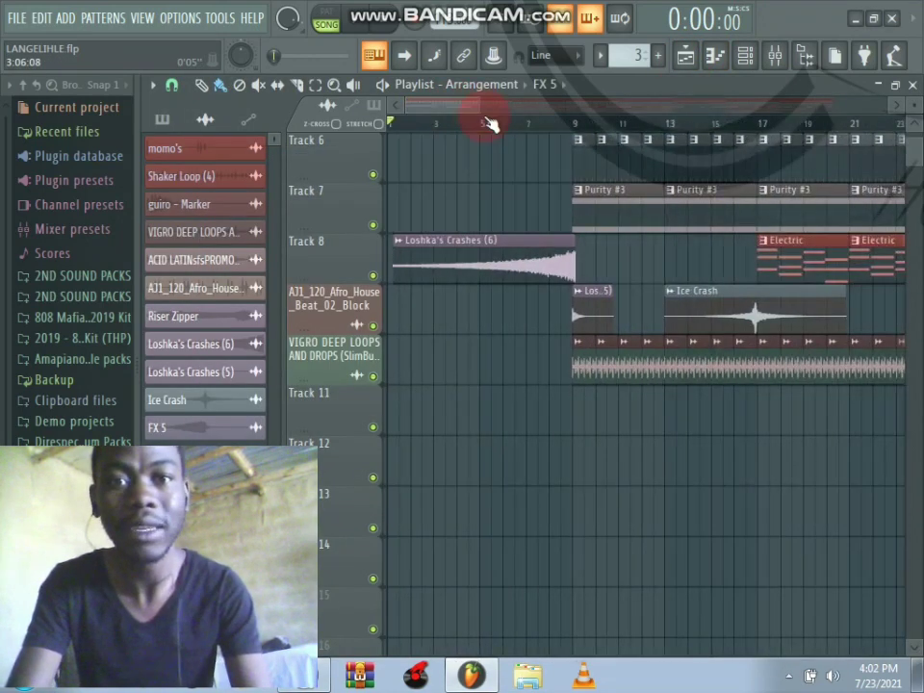
{"action": "left_click_drag", "start_coordinate": [472, 113], "coordinate": [541, 128]}
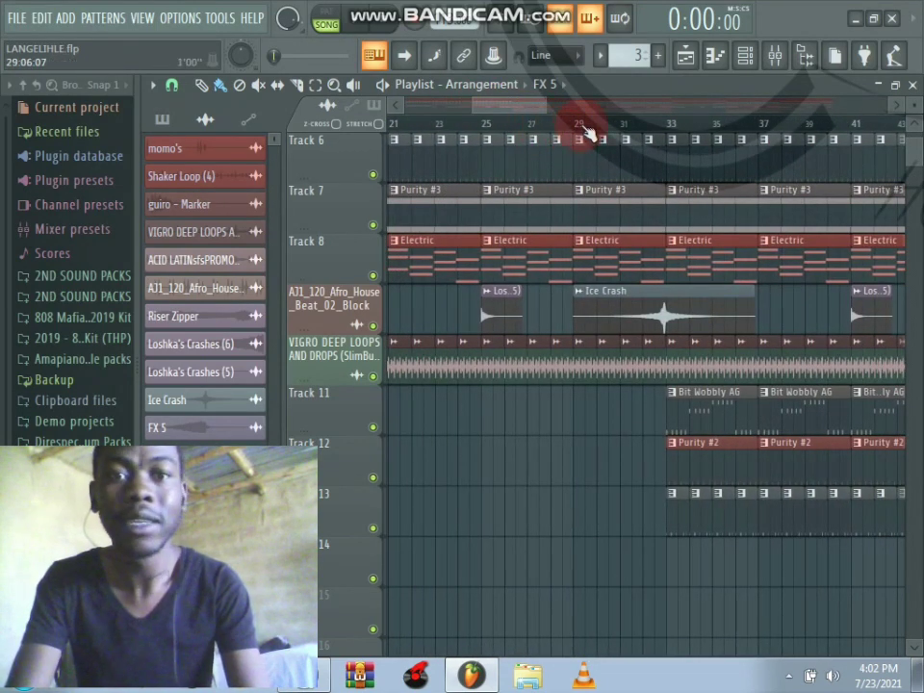
Play the song from bar 29, then stop playback.
{"action": "left_click", "coordinate": [587, 126]}
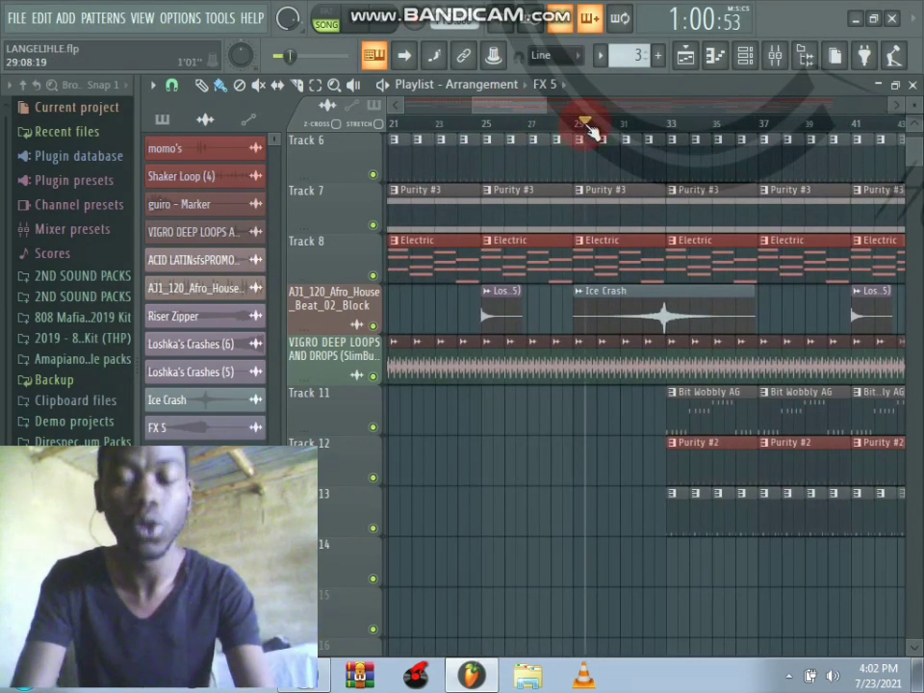
{"action": "key", "text": "space"}
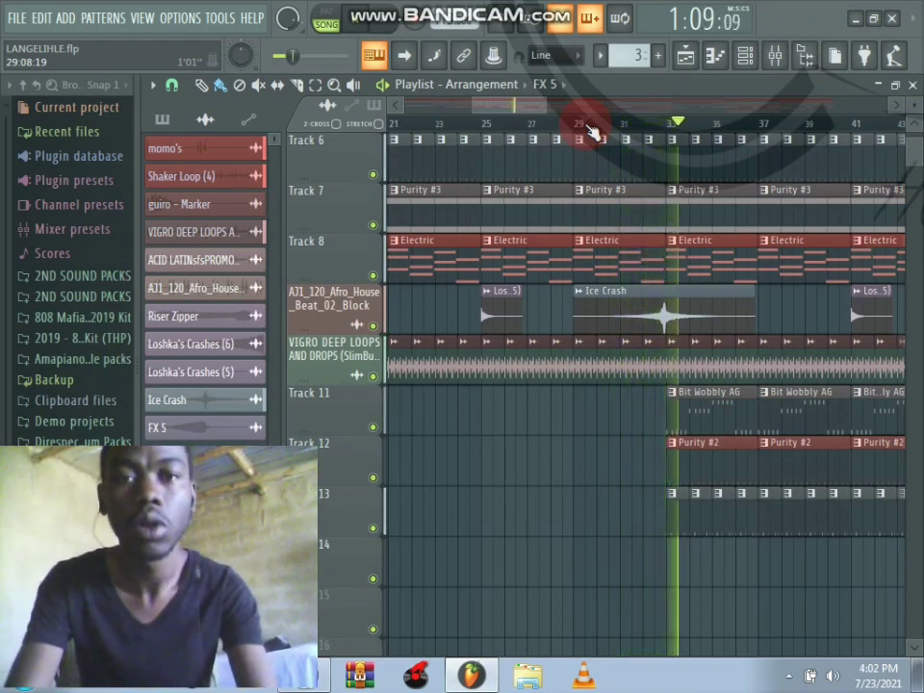
{"action": "key", "text": "space"}
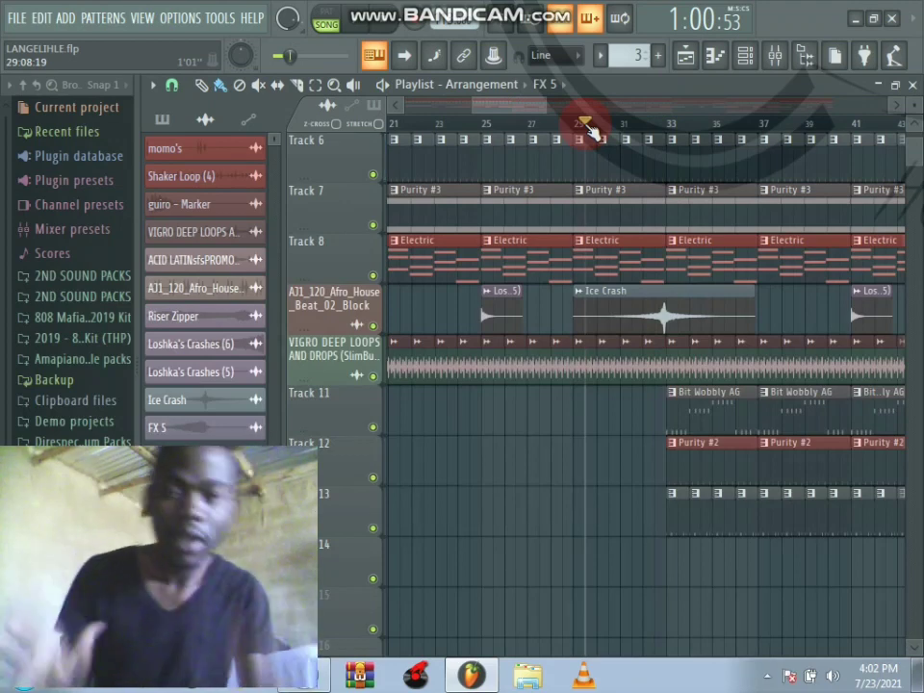
{"action": "scroll", "coordinate": [594, 132], "scroll_direction": "right", "scroll_amount": 1}
{"action": "scroll", "coordinate": [594, 132], "scroll_direction": "right", "scroll_amount": 4}
{"action": "scroll", "coordinate": [592, 131], "scroll_direction": "down", "scroll_amount": 2}
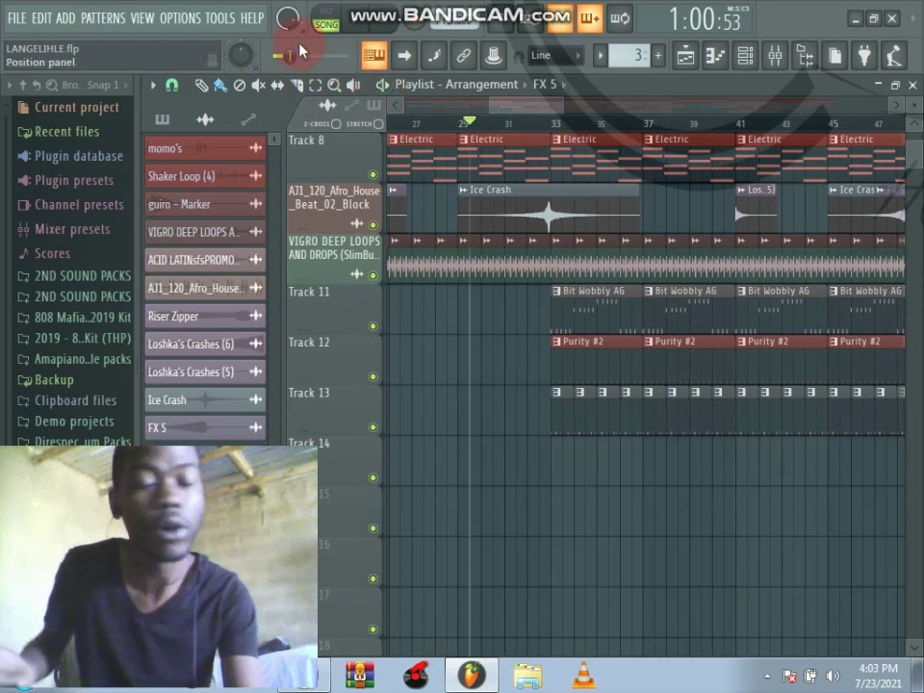
Check the audio input device in Options > Audio settings and view the available devices.
{"action": "left_click", "coordinate": [187, 22]}
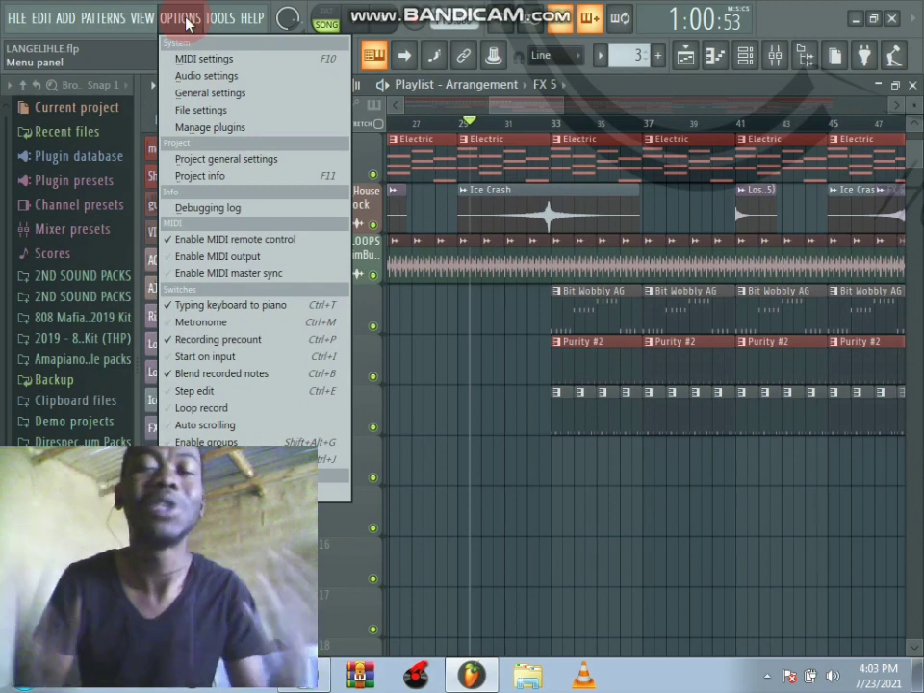
{"action": "left_click", "coordinate": [212, 77]}
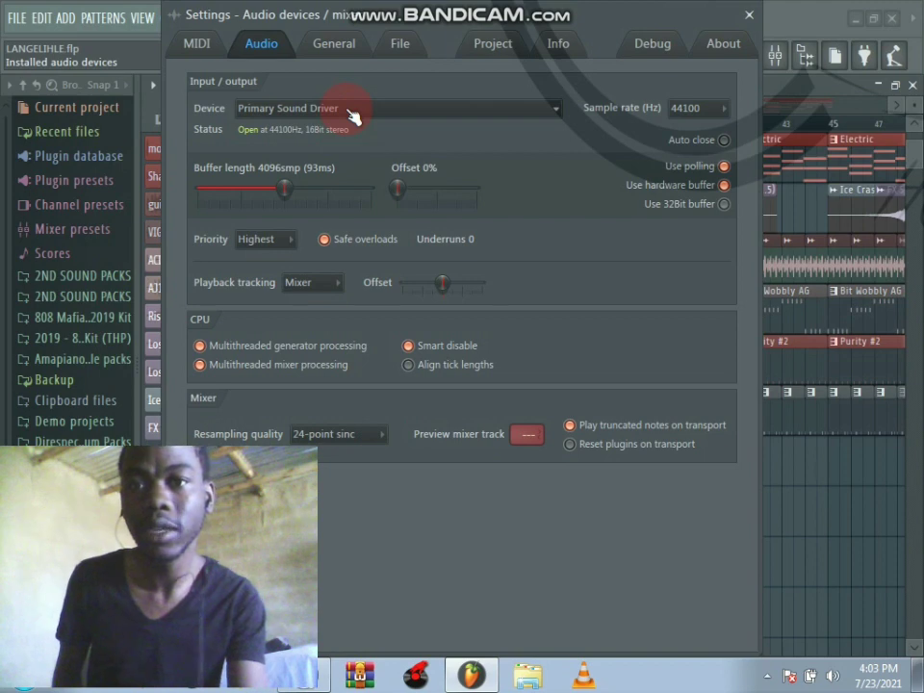
{"action": "left_click", "coordinate": [748, 14]}
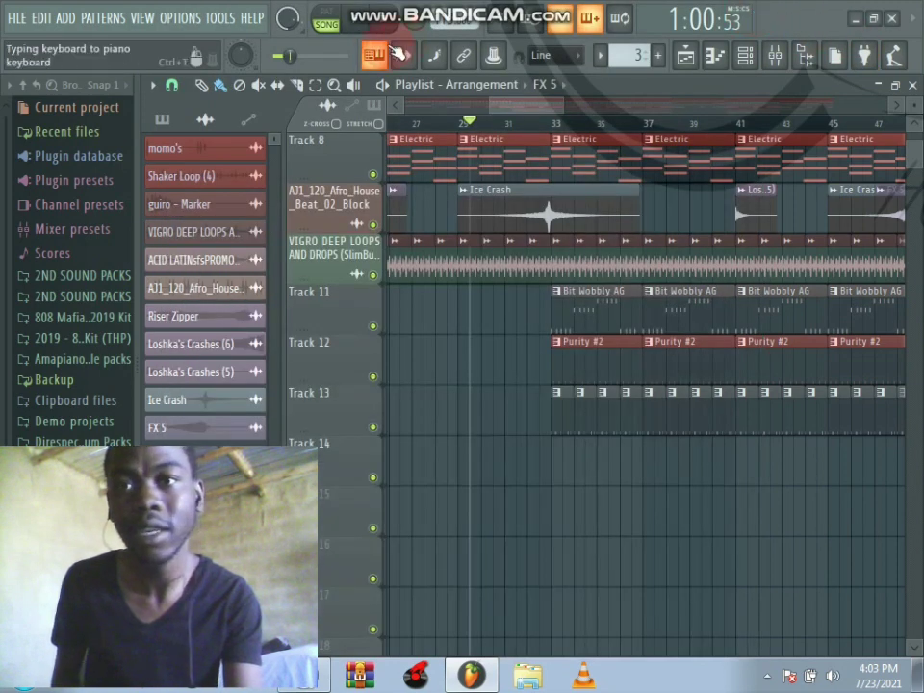
{"action": "left_click", "coordinate": [180, 18]}
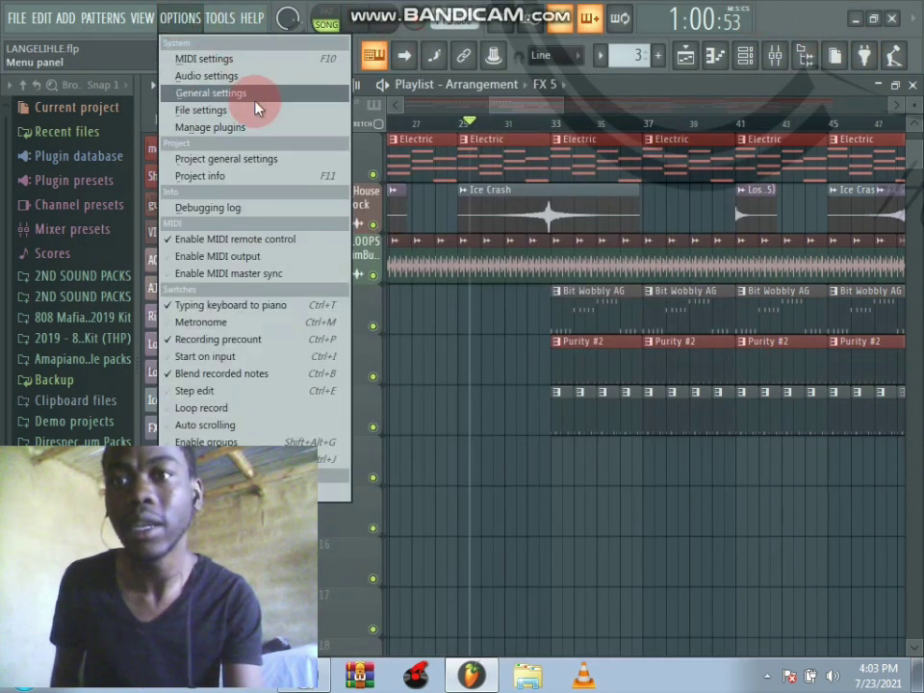
{"action": "left_click", "coordinate": [253, 76]}
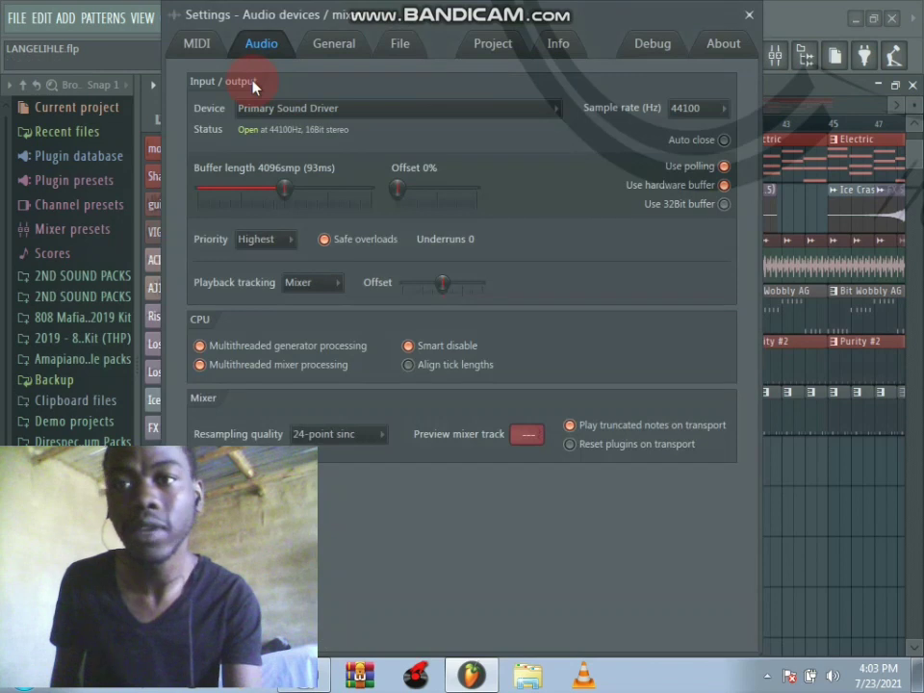
{"action": "left_click", "coordinate": [311, 111]}
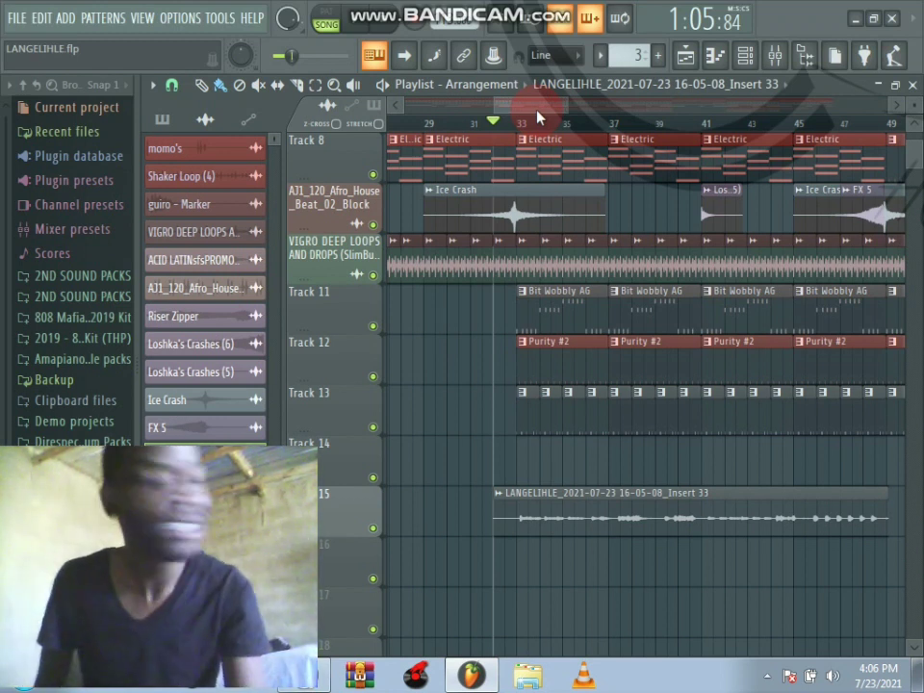
{"action": "left_click", "coordinate": [776, 57]}
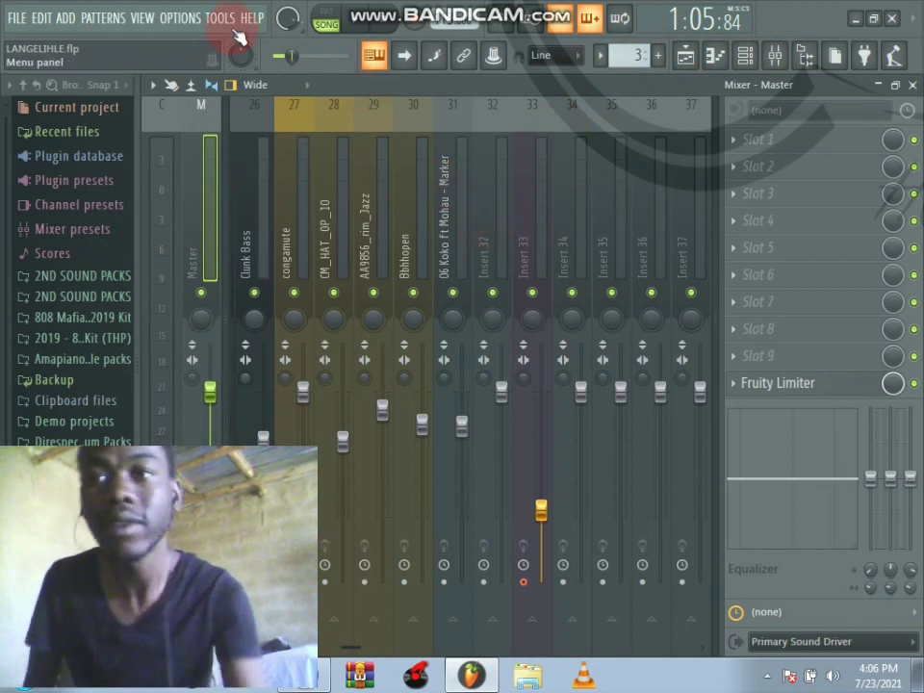
{"action": "left_click", "coordinate": [188, 19]}
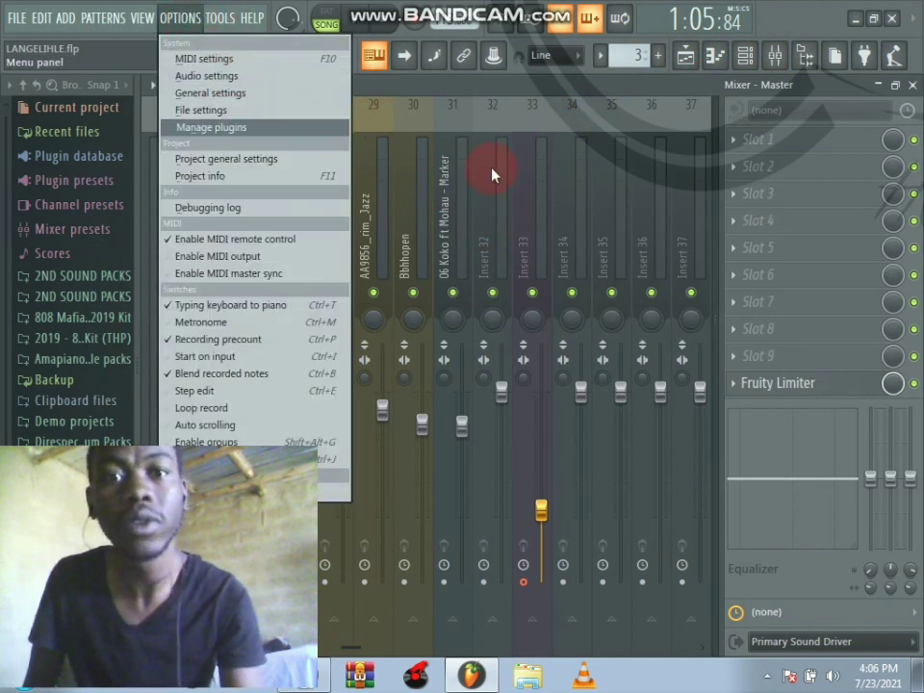
{"action": "left_click", "coordinate": [532, 212]}
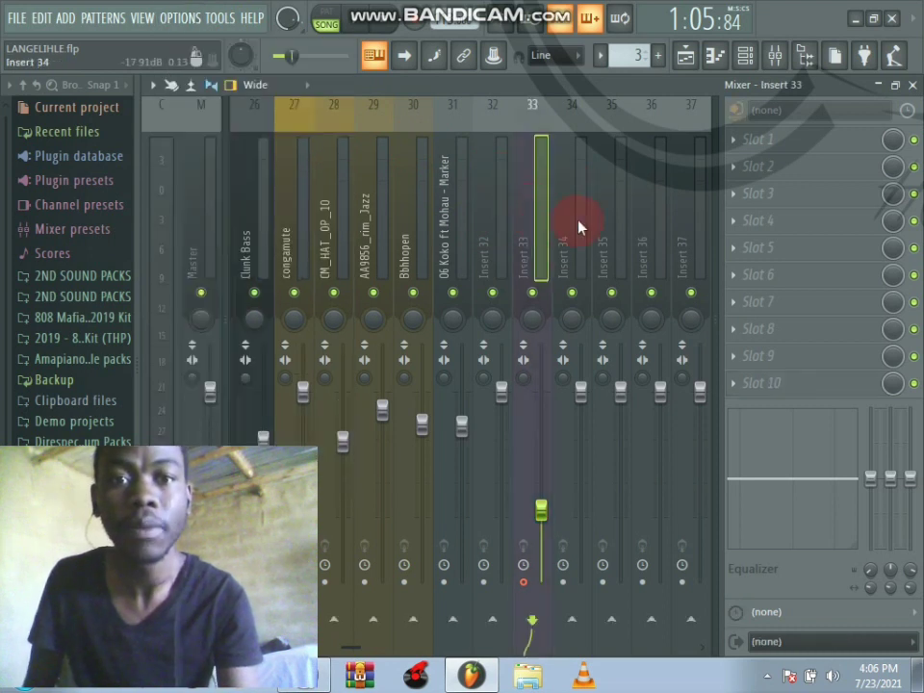
{"action": "left_click", "coordinate": [560, 233]}
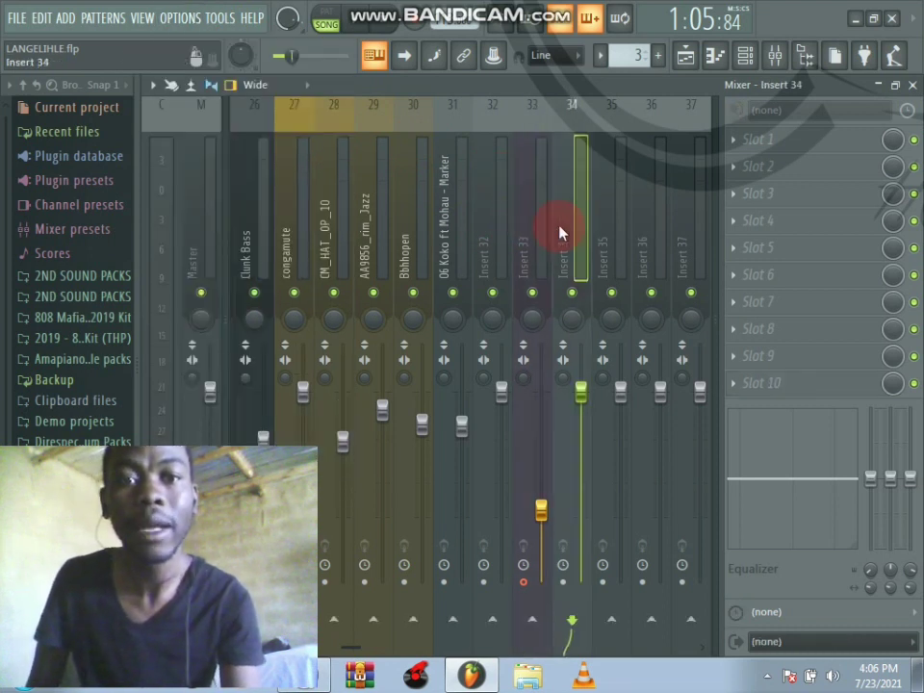
{"action": "left_click", "coordinate": [604, 233]}
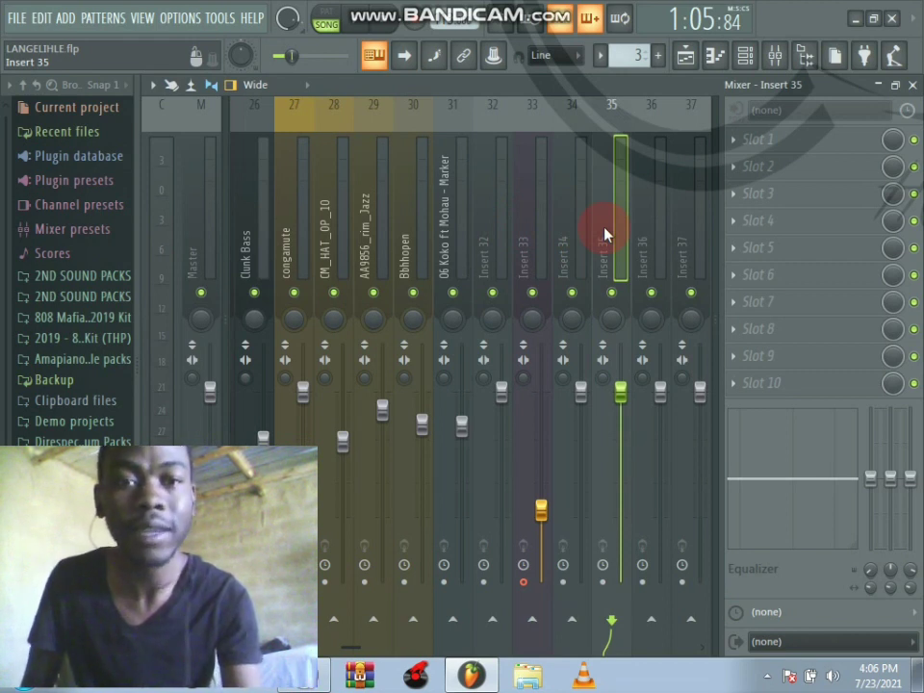
{"action": "key", "text": "Right"}
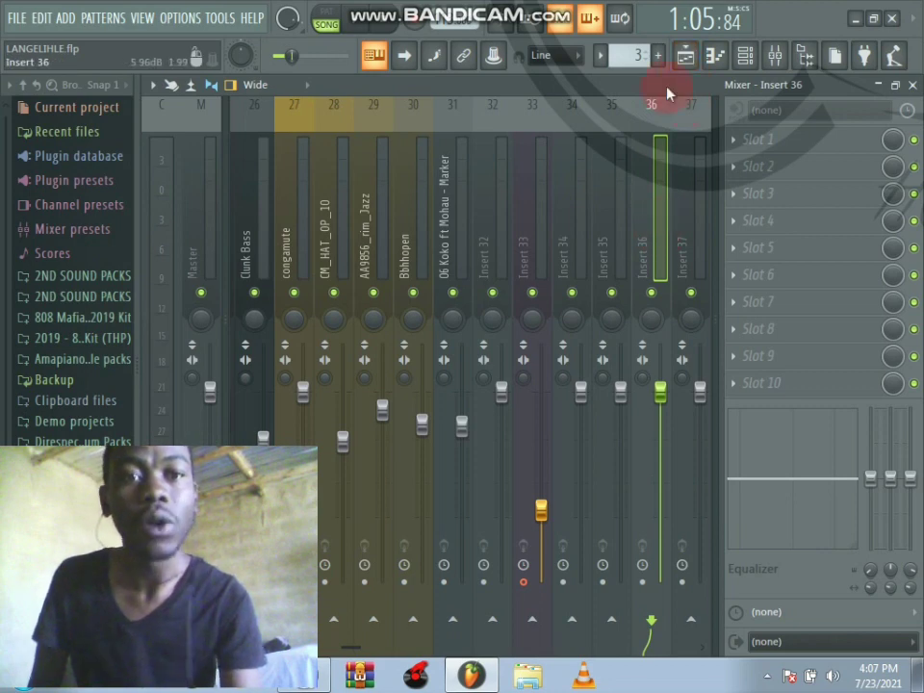
{"action": "left_click", "coordinate": [508, 34]}
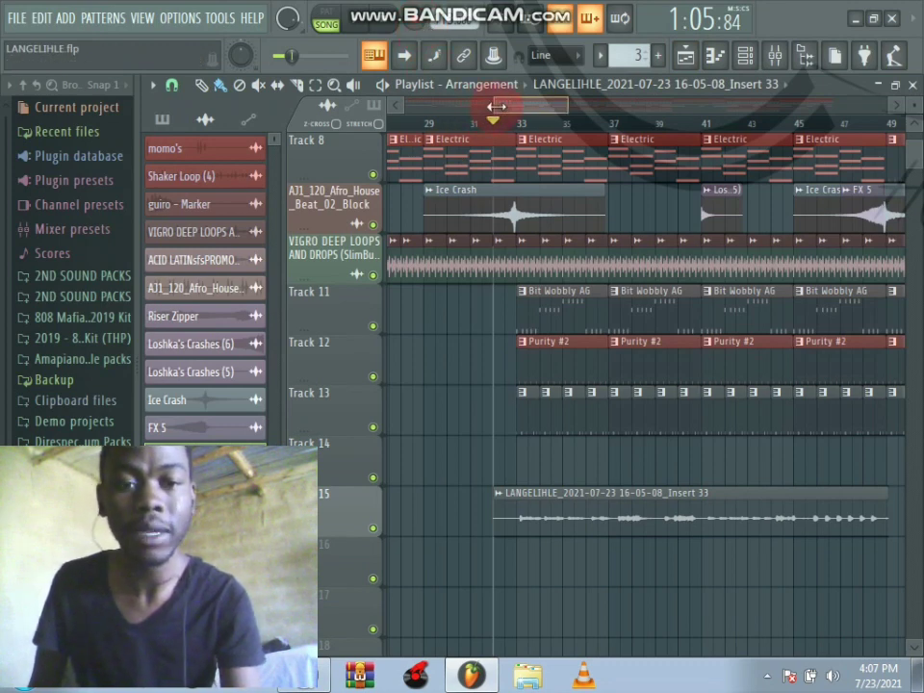
Open the Insert 33 vocal clip's Channel settings and show its sample context menu.
{"action": "mouse_move", "coordinate": [496, 106]}
{"action": "left_mouse_down"}
{"action": "mouse_move", "coordinate": [477, 106]}
{"action": "mouse_move", "coordinate": [495, 114]}
{"action": "left_mouse_up"}
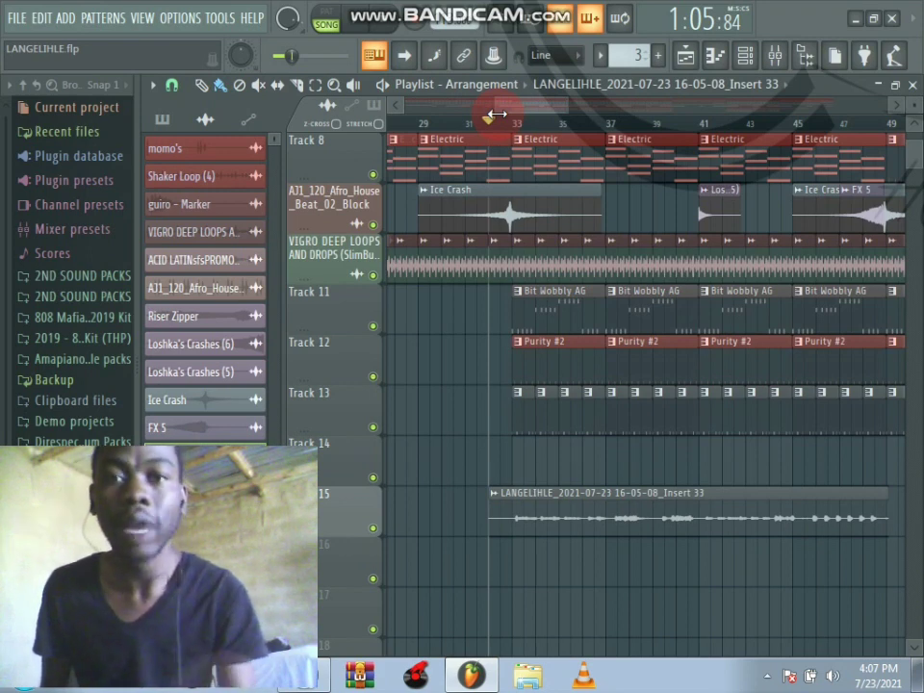
{"action": "double_click", "coordinate": [518, 510]}
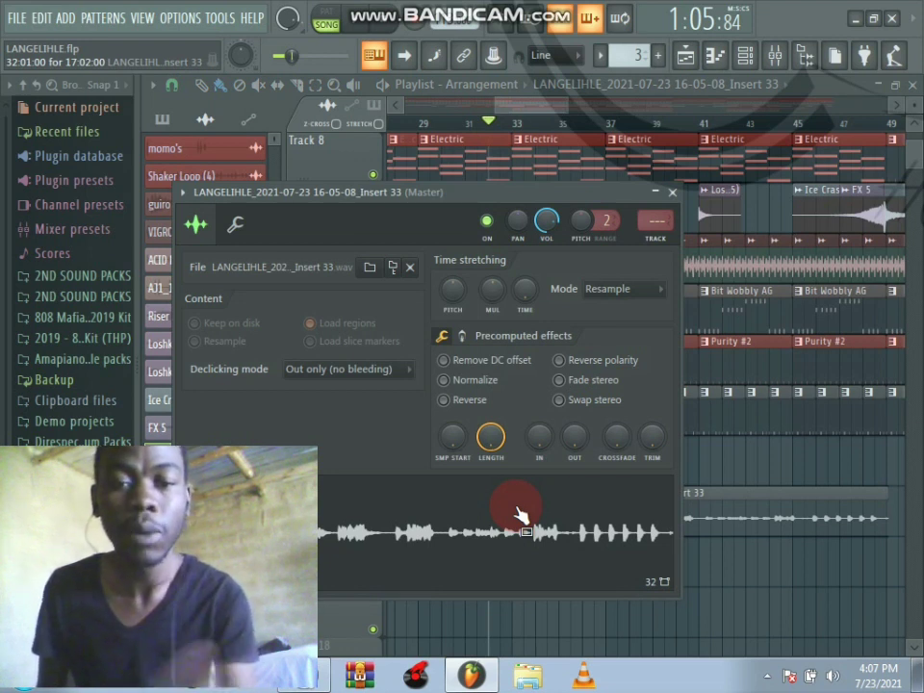
{"action": "right_click", "coordinate": [516, 511]}
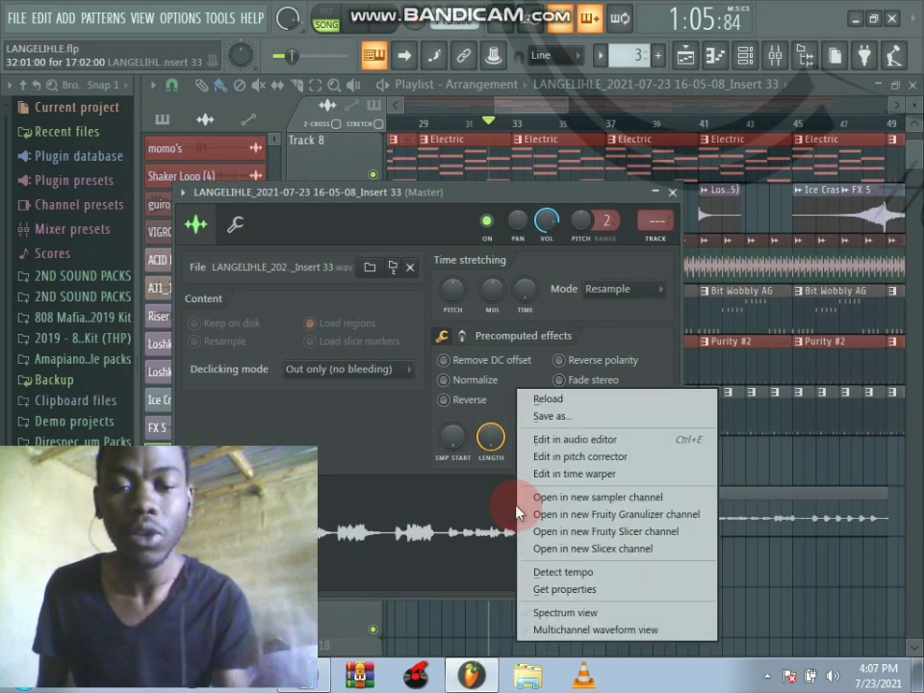
Open the vocal in Edison and select the quiet lead-in from 0:439 to 2:004.
{"action": "left_click", "coordinate": [579, 441]}
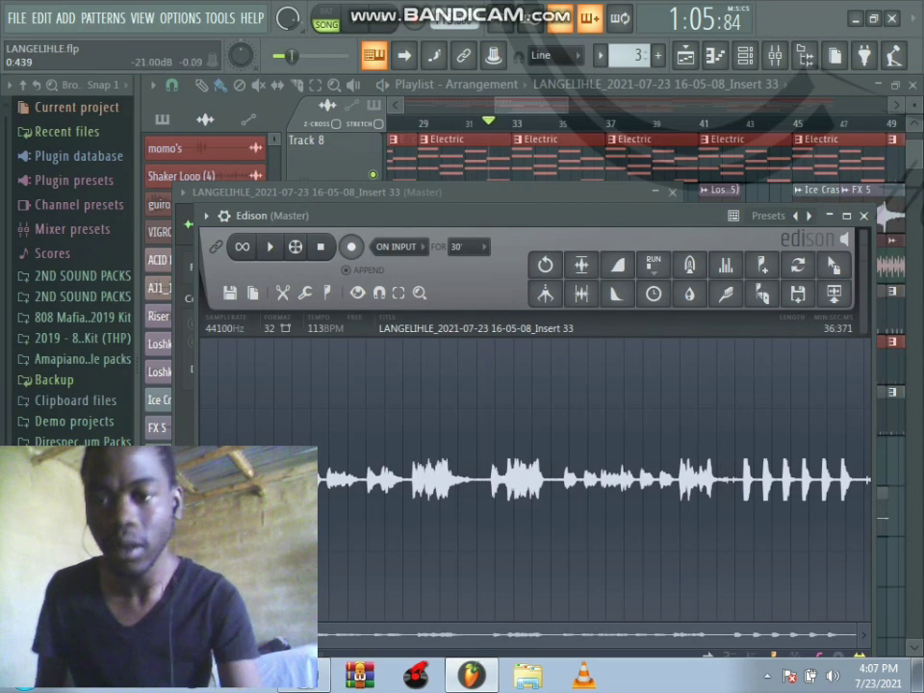
{"action": "left_click_drag", "start_coordinate": [205, 385], "coordinate": [223, 385]}
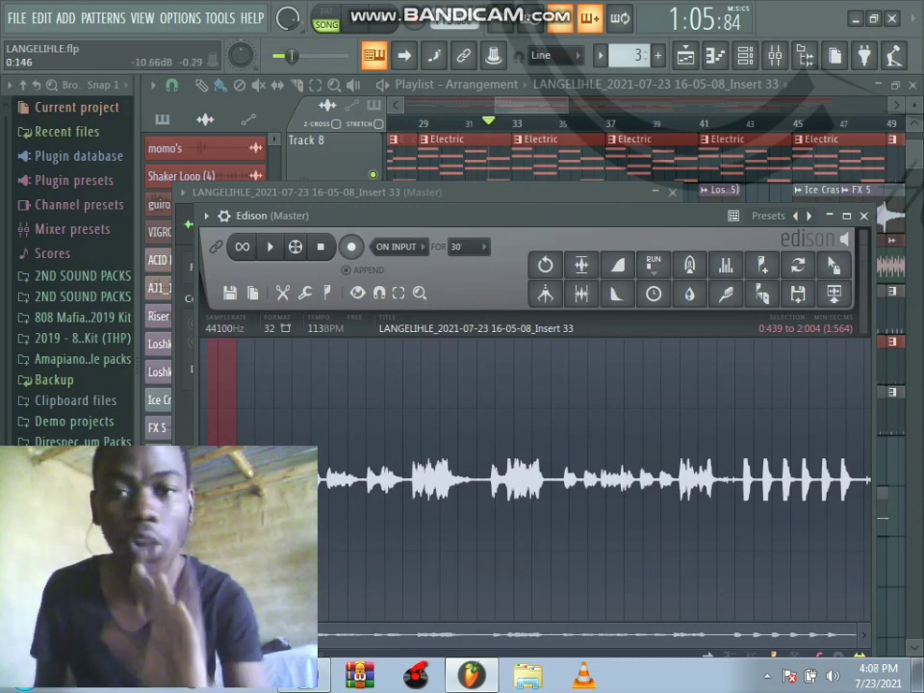
Acquire a noise profile from the lead-in and accept it, then select 2.004 to the end for denoising.
{"action": "left_click", "coordinate": [724, 294]}
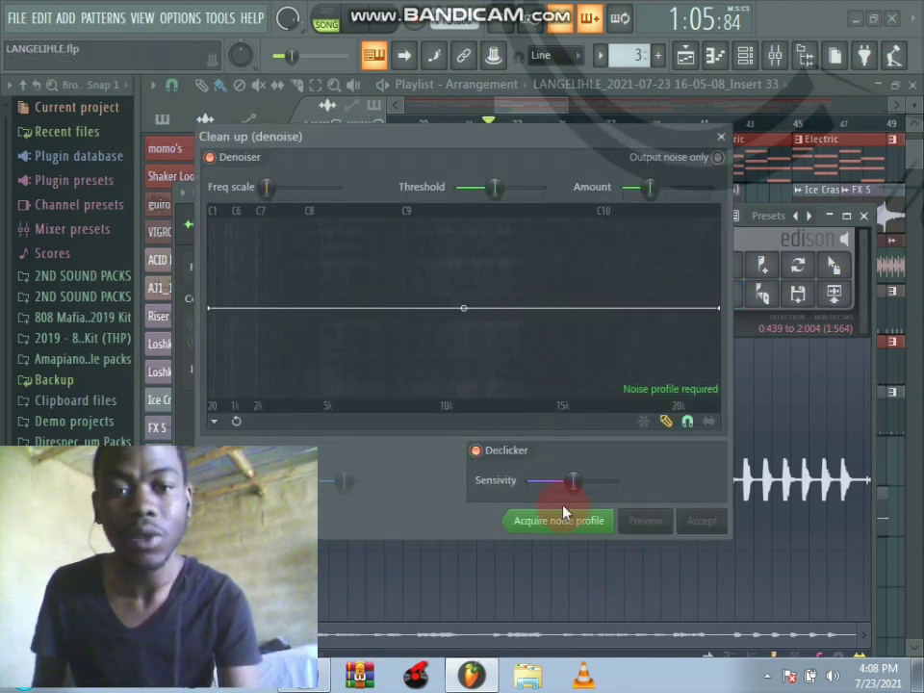
{"action": "left_click", "coordinate": [571, 520]}
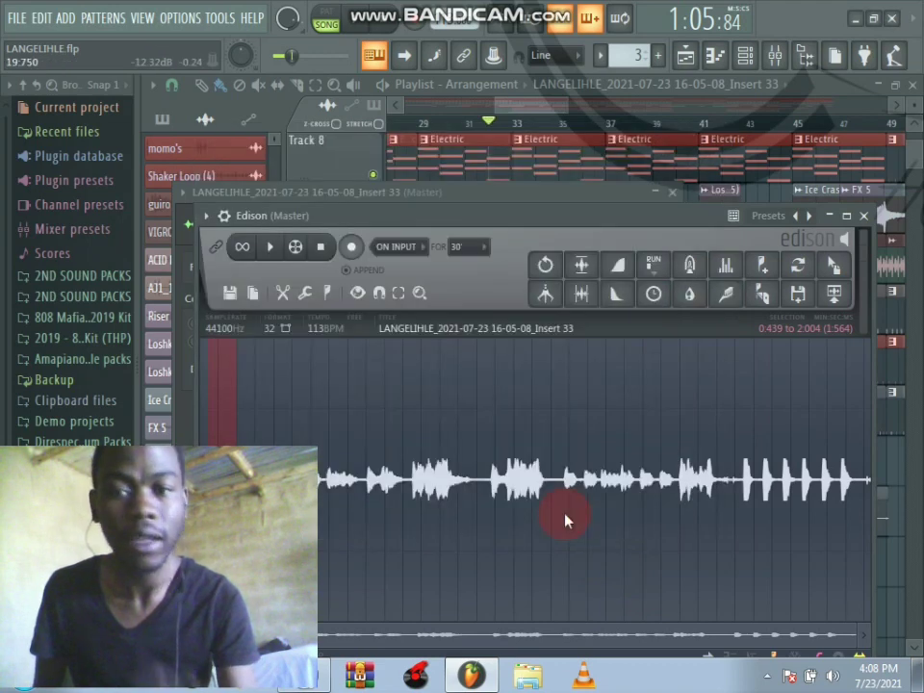
{"action": "left_click", "coordinate": [723, 294]}
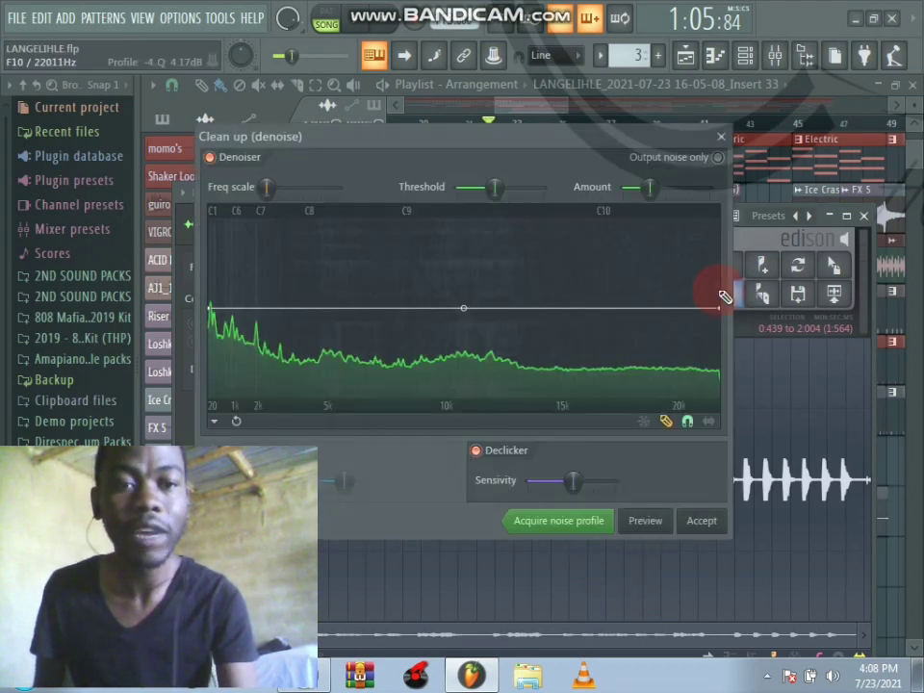
{"action": "left_click", "coordinate": [689, 523]}
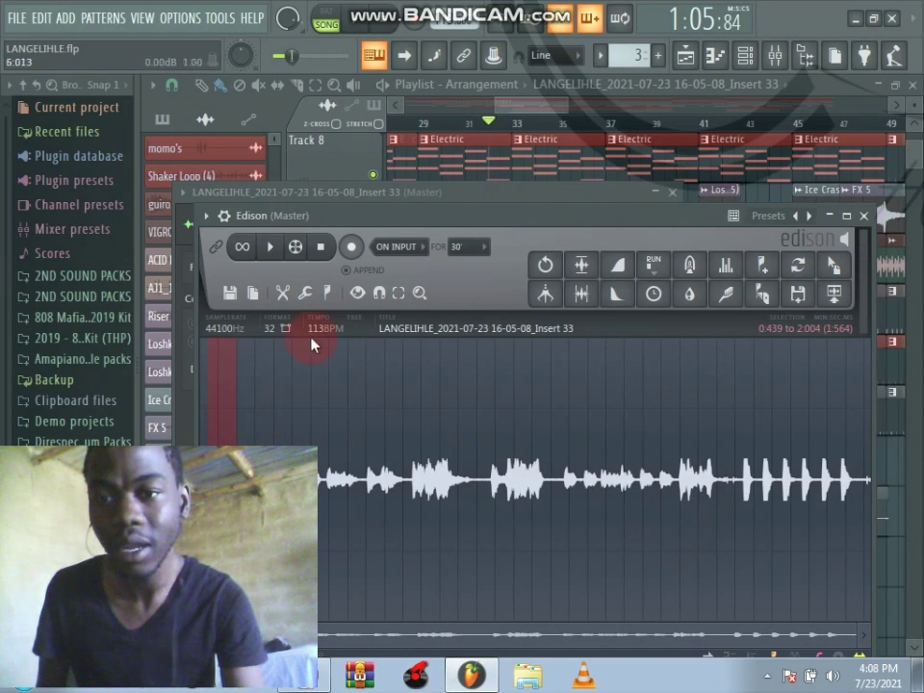
{"action": "left_click_drag", "start_coordinate": [238, 476], "coordinate": [851, 504]}
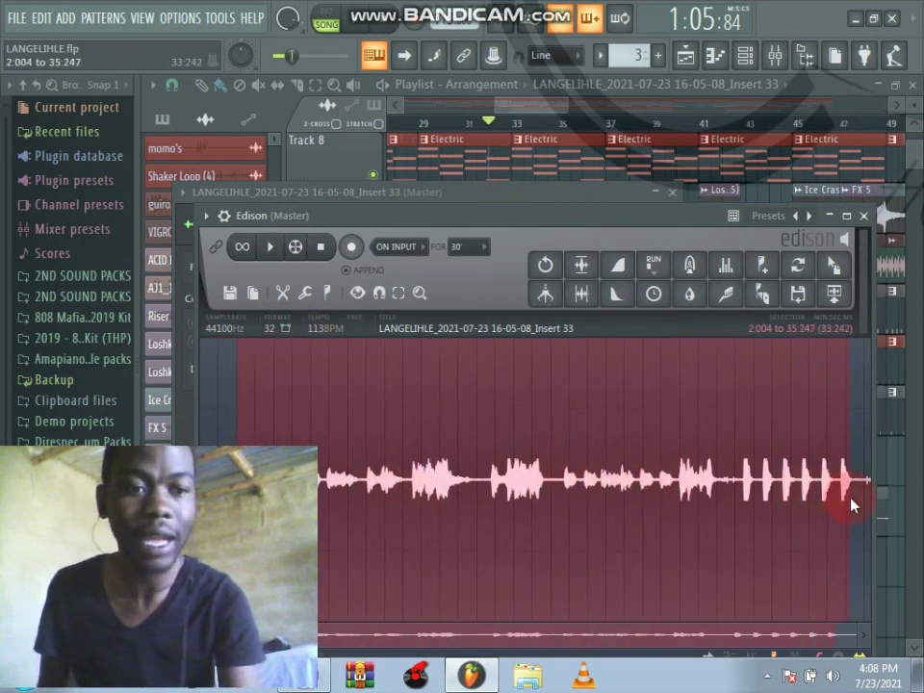
{"action": "left_click", "coordinate": [726, 292]}
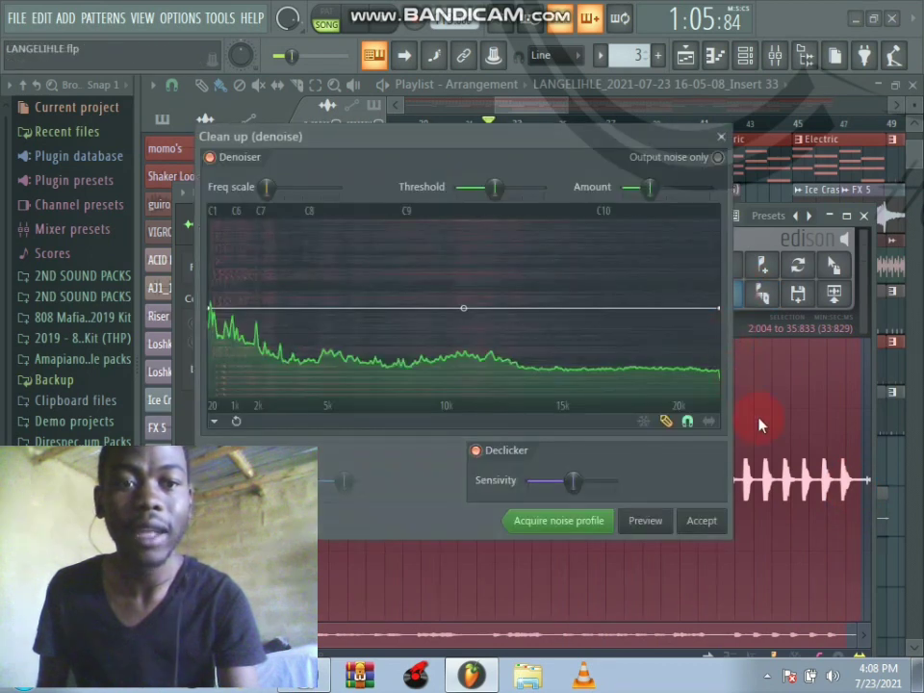
Accept the denoise on the rest of the vocal and drag the cleaned sample onto Track 16.
{"action": "left_click", "coordinate": [699, 522]}
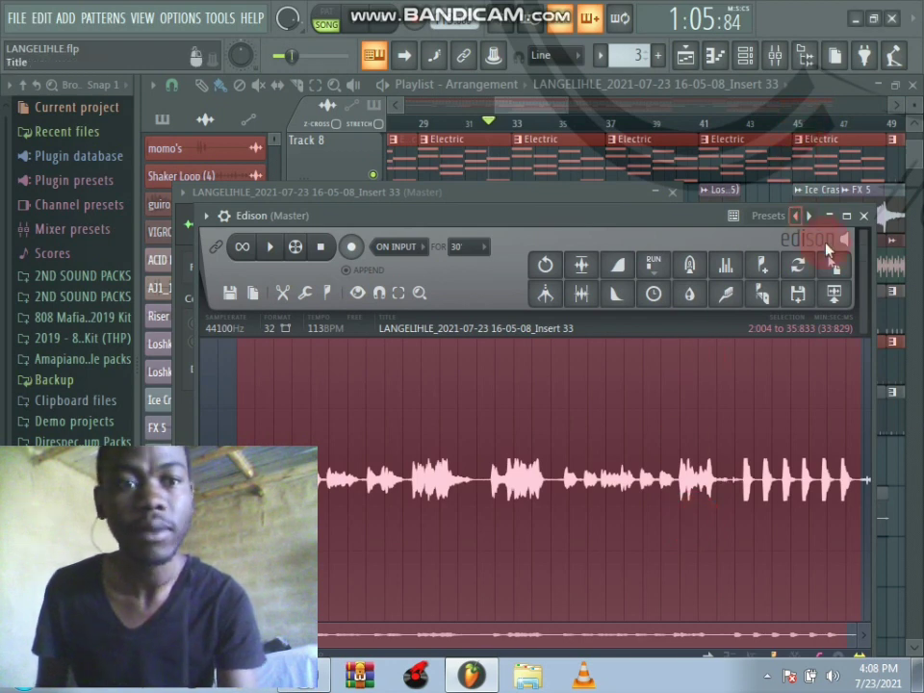
{"action": "left_click_drag", "start_coordinate": [833, 264], "coordinate": [556, 545]}
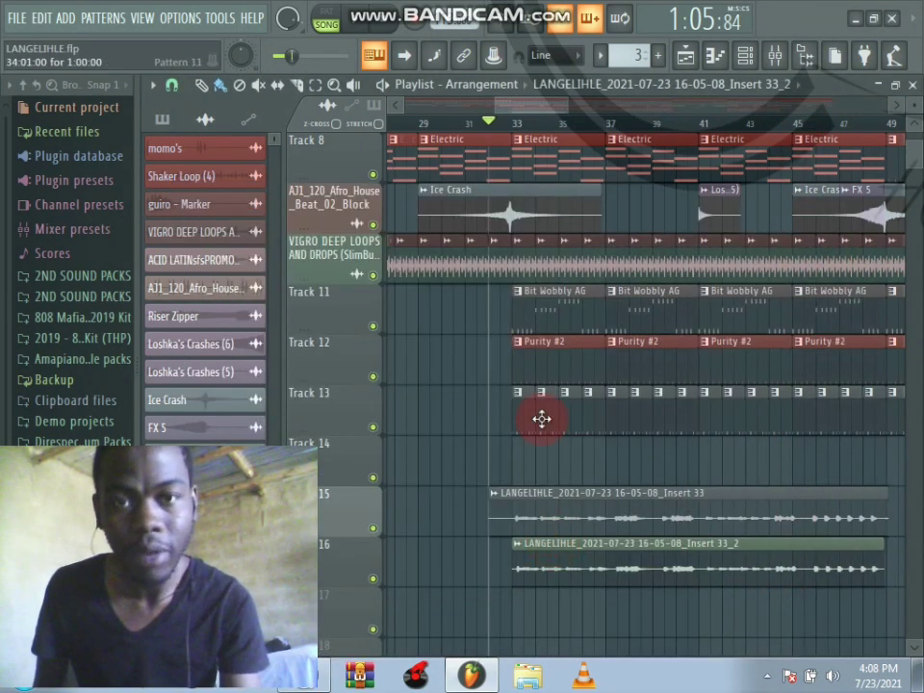
{"action": "scroll", "coordinate": [494, 117], "scroll_direction": "up", "scroll_amount": 5}
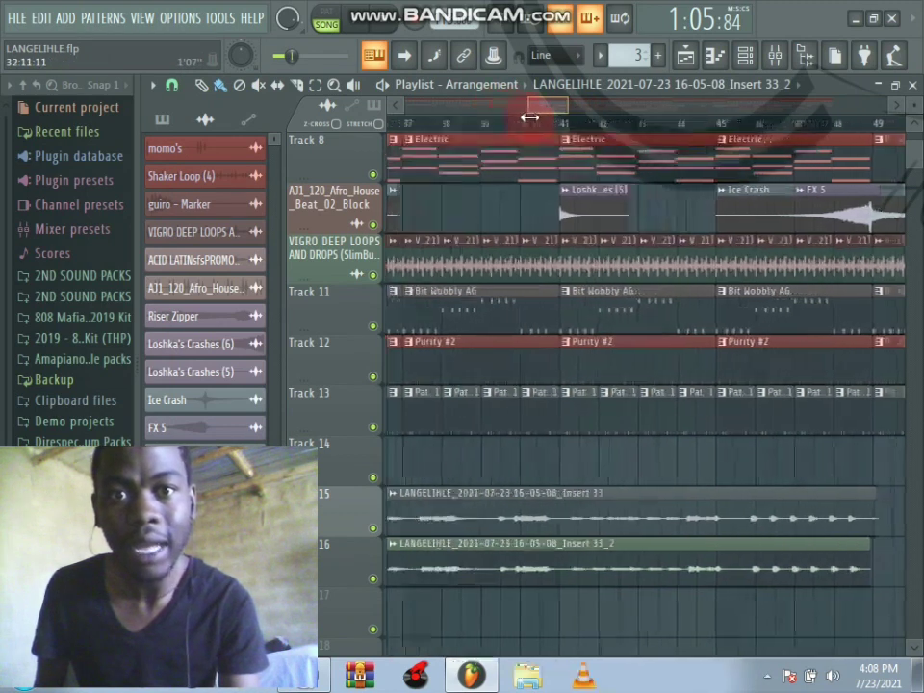
{"action": "scroll", "coordinate": [566, 112], "scroll_direction": "up", "scroll_amount": 4}
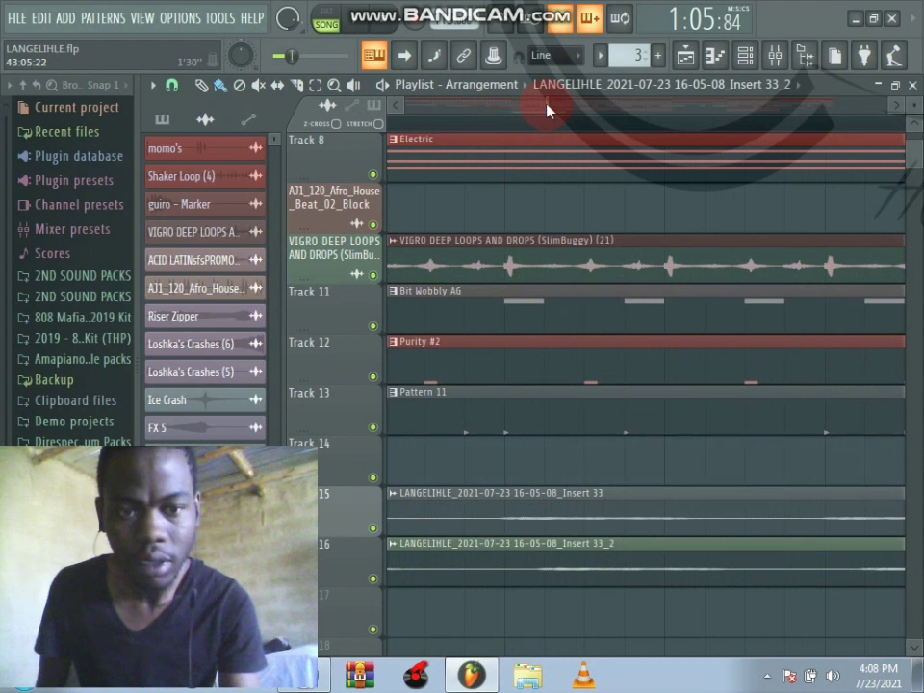
{"action": "scroll", "coordinate": [551, 103], "scroll_direction": "up", "scroll_amount": 2}
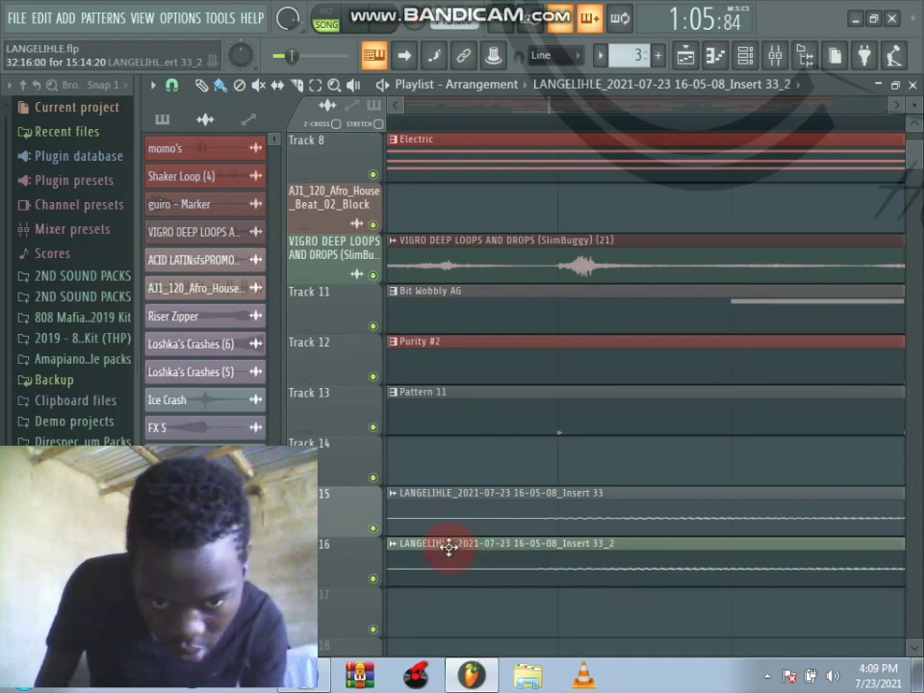
Delete the original Insert 33 clip from Track 15 and open the cleaned clip's settings.
{"action": "right_click", "coordinate": [497, 518]}
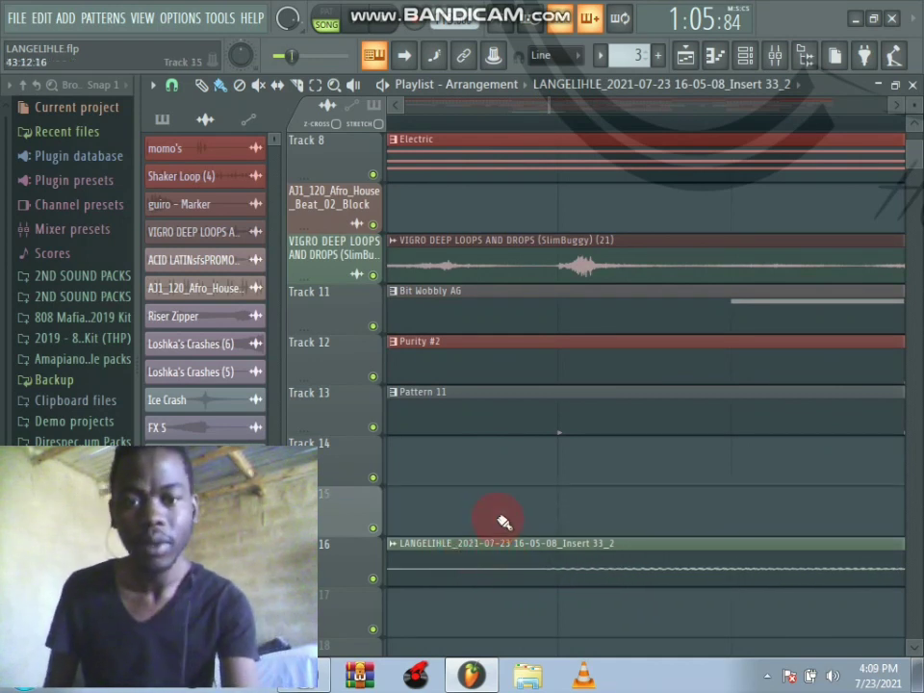
{"action": "double_click", "coordinate": [508, 573]}
{"action": "right_click", "coordinate": [472, 677]}
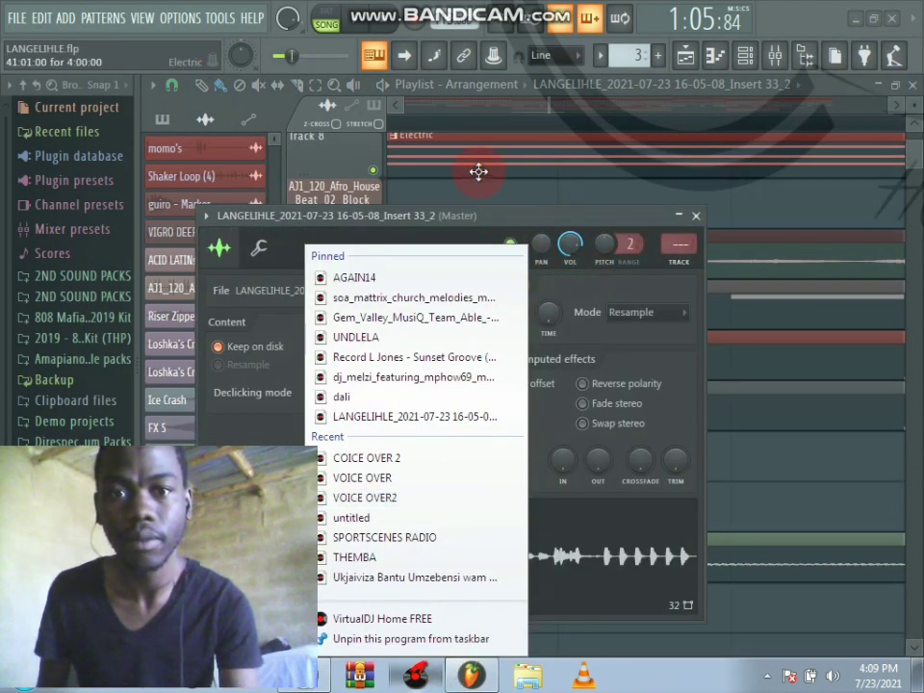
Dismiss the stray list and bring the playlist back to the front.
{"action": "left_click", "coordinate": [492, 224]}
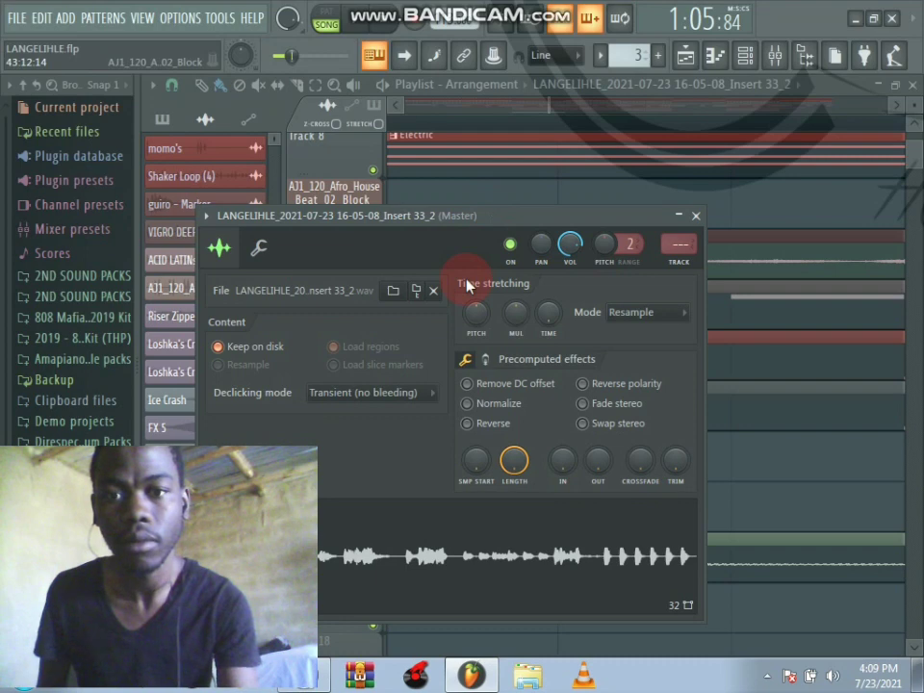
{"action": "left_click", "coordinate": [551, 100]}
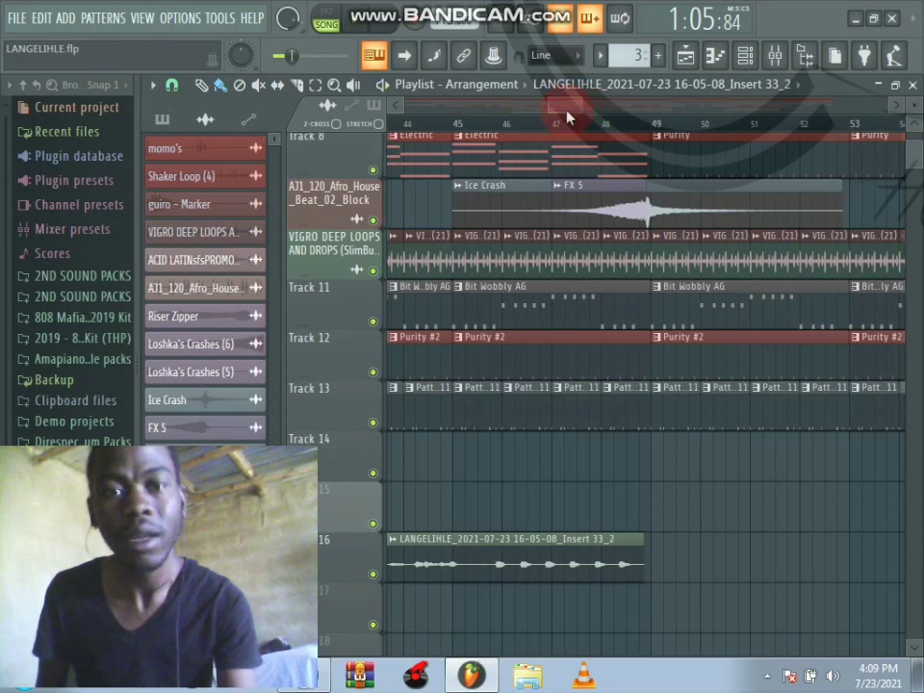
{"action": "left_click_drag", "start_coordinate": [551, 107], "coordinate": [448, 159]}
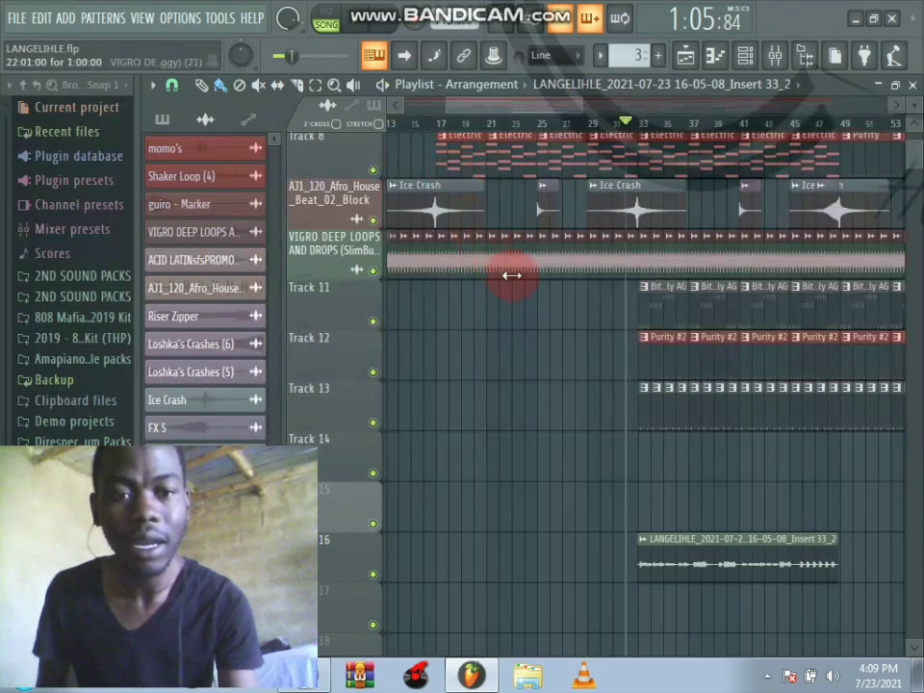
Enable Normalize on the Insert 33_2 clip and route it to free mixer insert 32.
{"action": "double_click", "coordinate": [691, 546]}
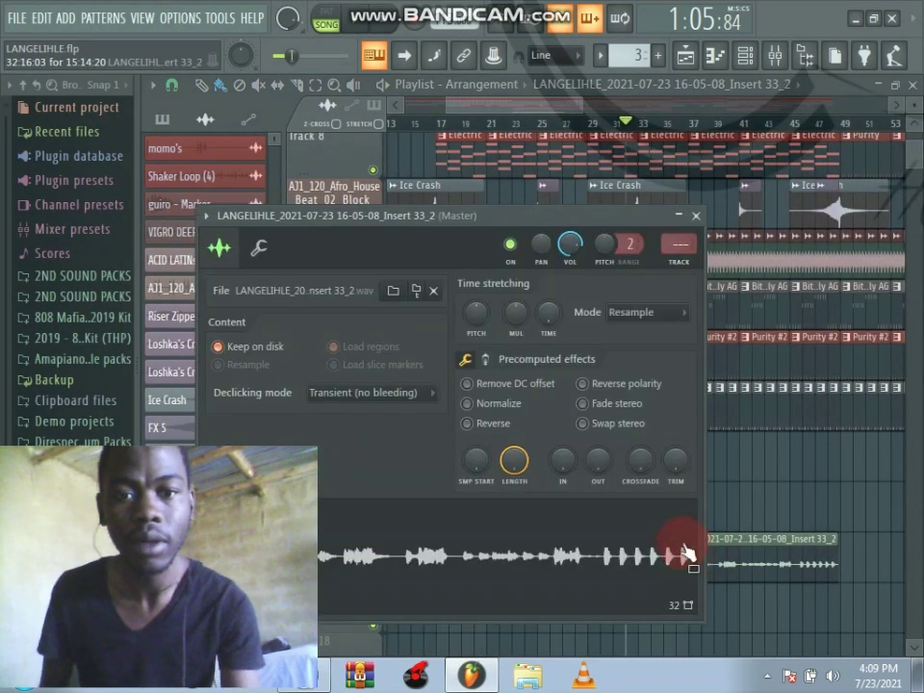
{"action": "left_click", "coordinate": [510, 404]}
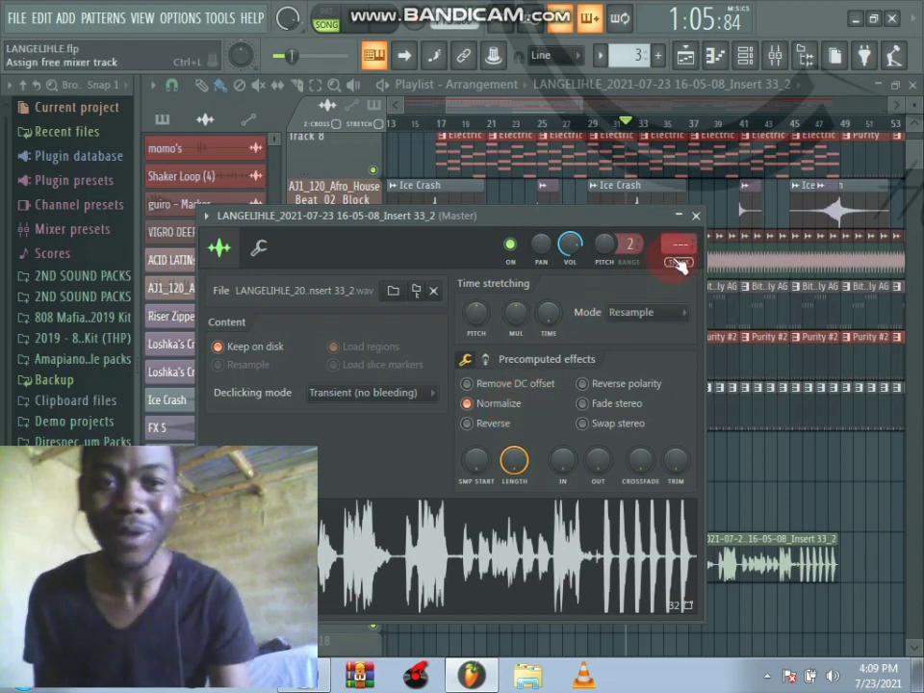
{"action": "left_click", "coordinate": [679, 264]}
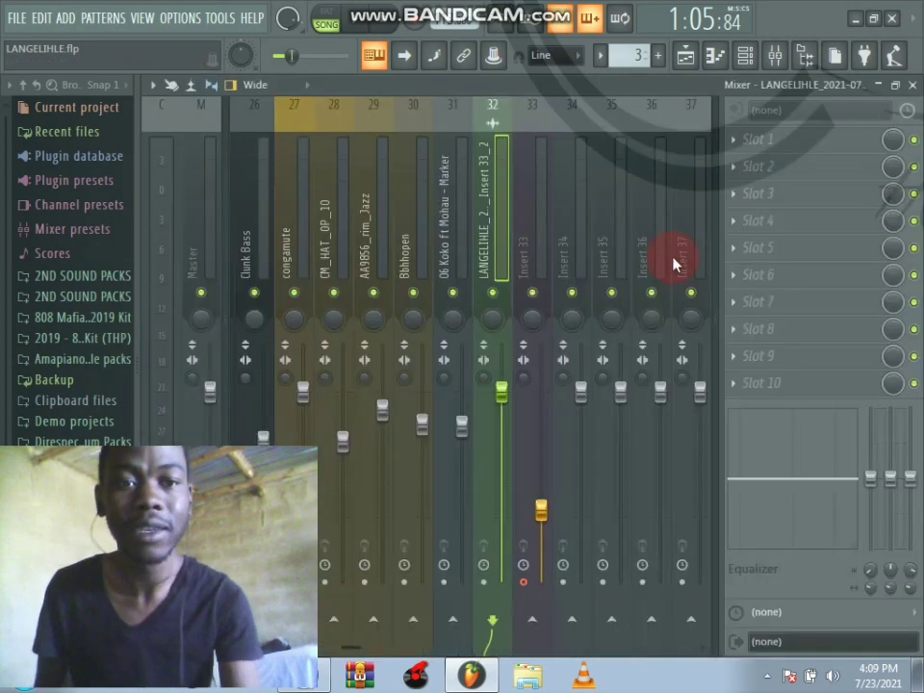
Lower mixer insert 32's volume to about 81%.
{"action": "right_click", "coordinate": [504, 390]}
{"action": "left_click", "coordinate": [499, 395]}
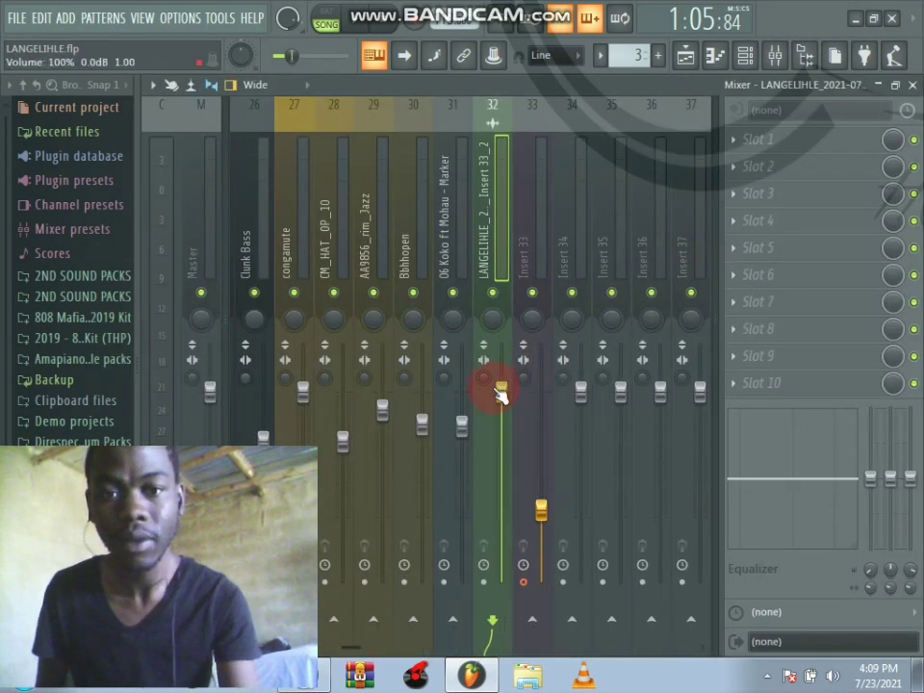
{"action": "left_click_drag", "start_coordinate": [501, 390], "coordinate": [502, 426]}
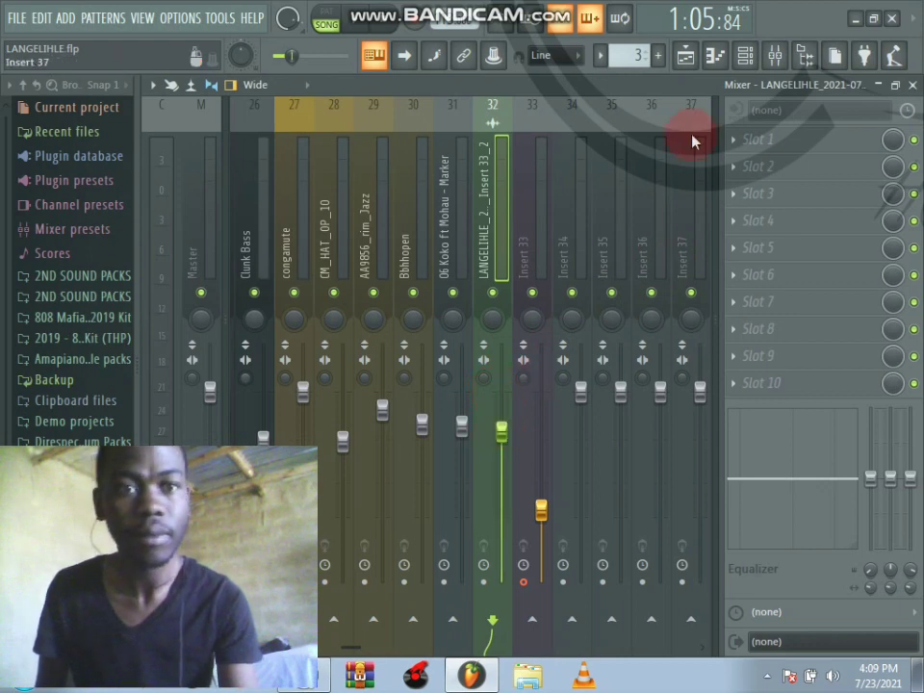
Load Fruity Parametric EQ 2 in FX slot 1 and pull band 1 down into a low-shelf cut.
{"action": "left_click", "coordinate": [733, 142]}
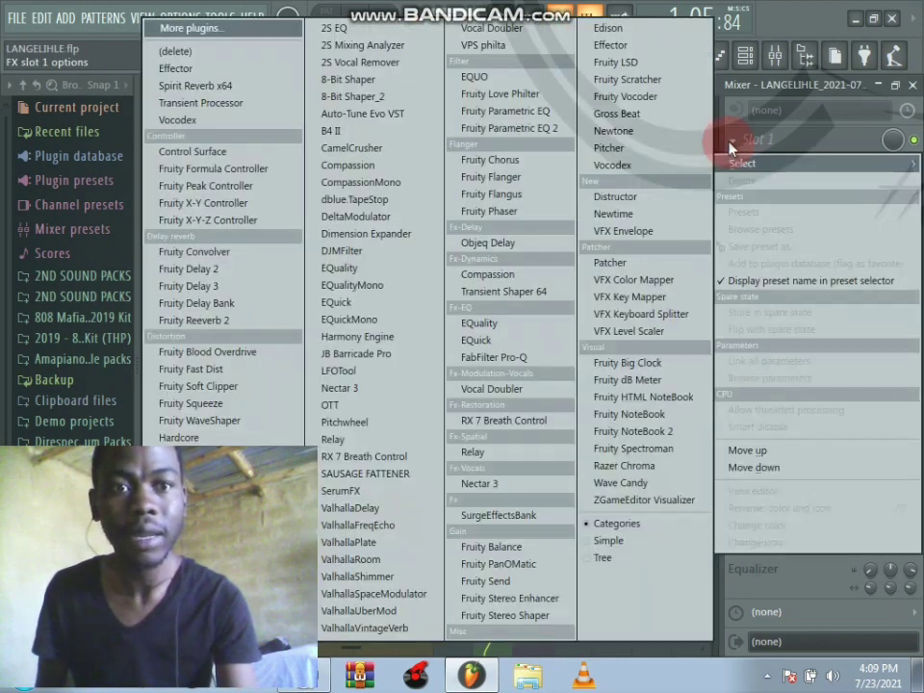
{"action": "left_click", "coordinate": [526, 129]}
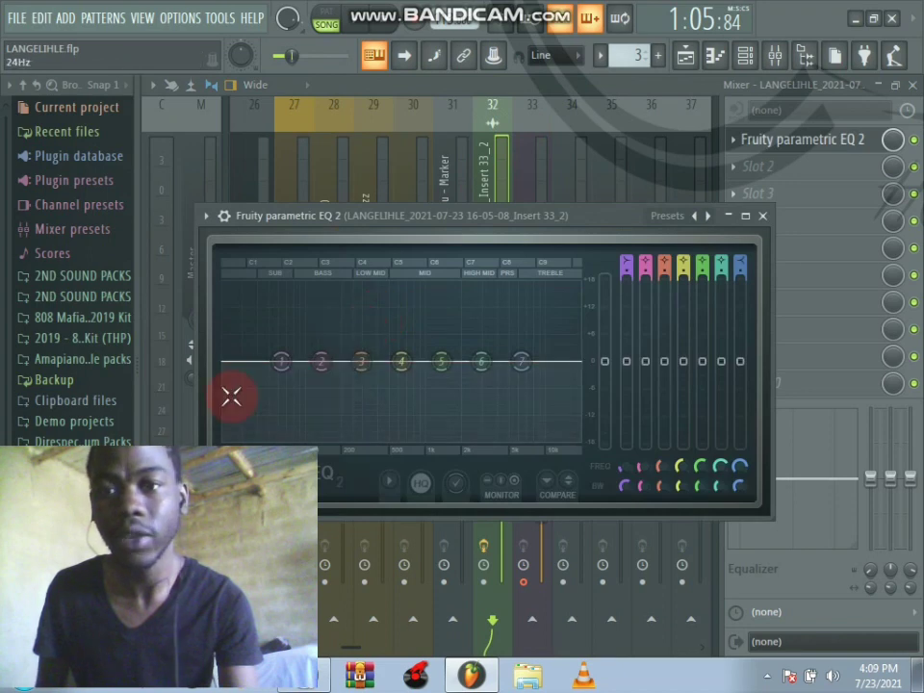
{"action": "left_click_drag", "start_coordinate": [280, 362], "coordinate": [285, 402]}
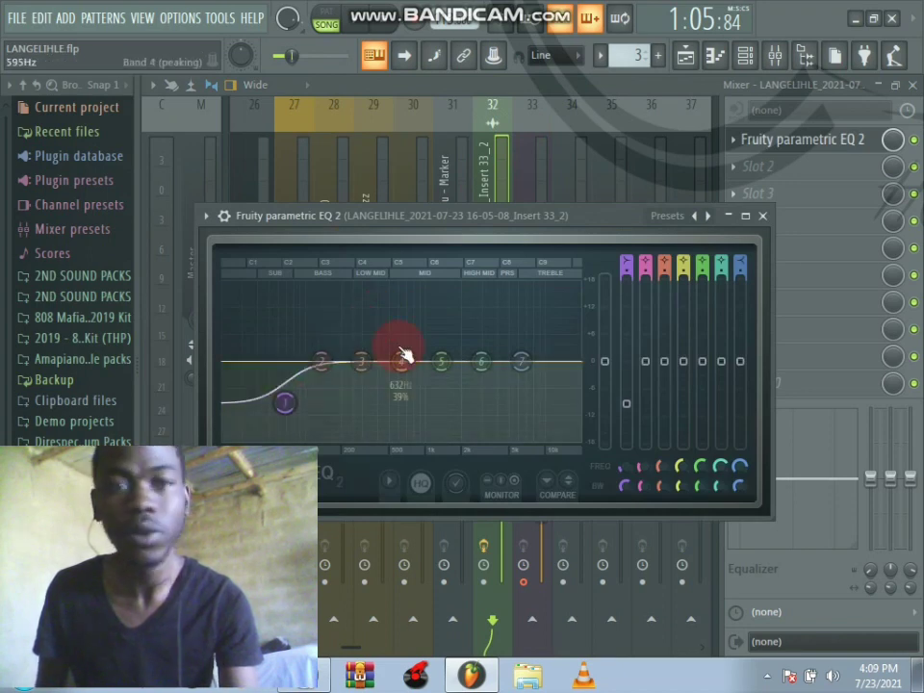
Load Gross Beat in FX slot 2, then replace it with Auto-Tune Evo VST.
{"action": "left_click", "coordinate": [726, 173]}
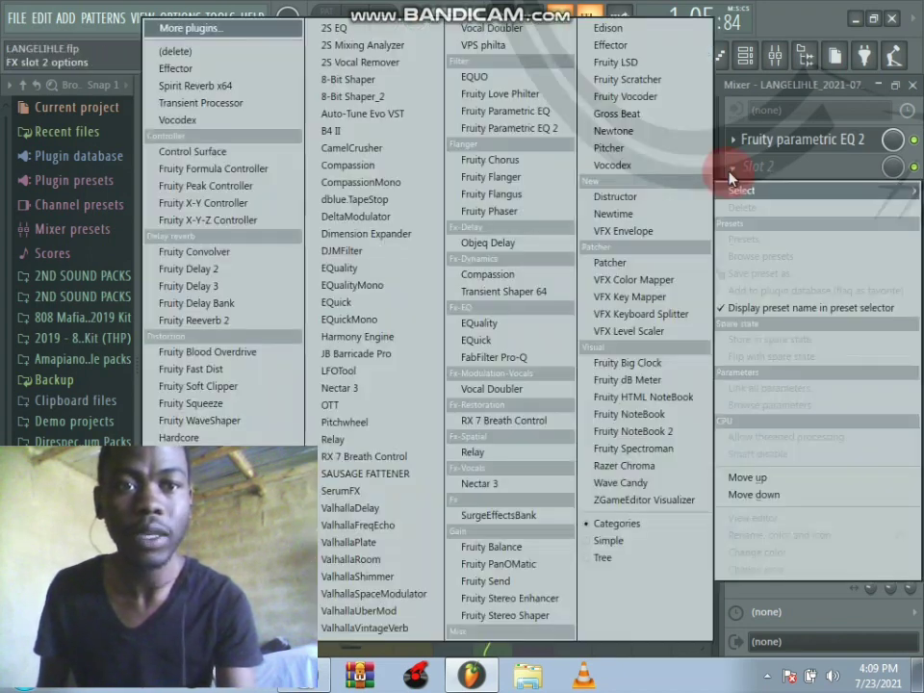
{"action": "left_click", "coordinate": [583, 114]}
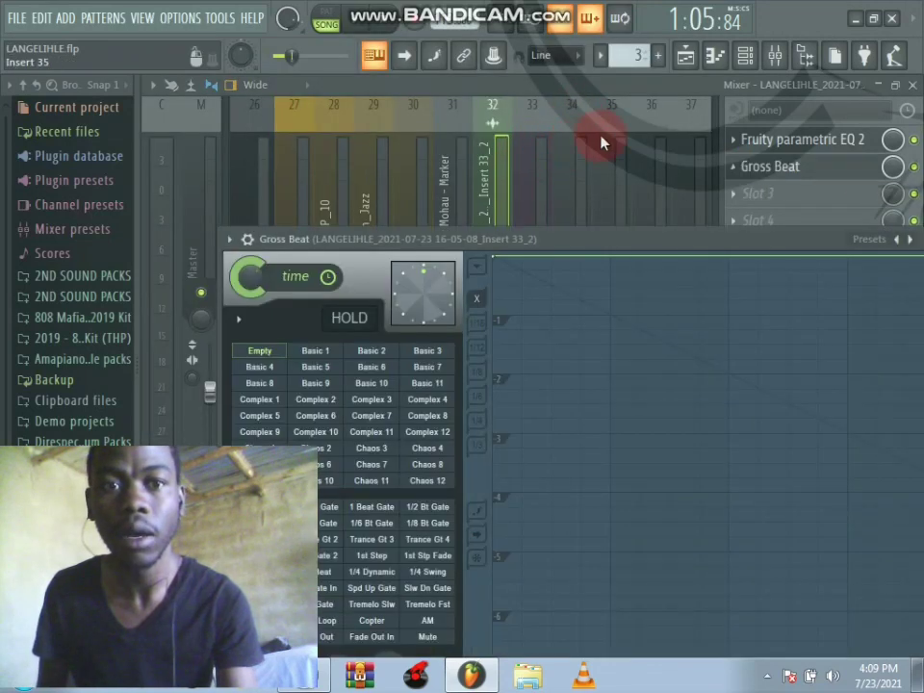
{"action": "left_click", "coordinate": [735, 167]}
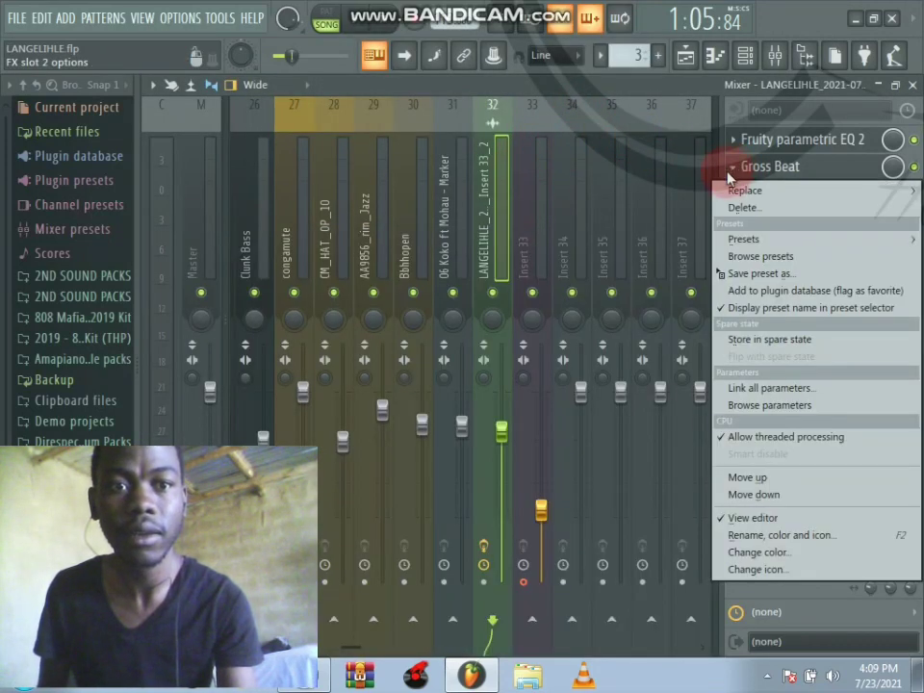
{"action": "mouse_move", "coordinate": [731, 187]}
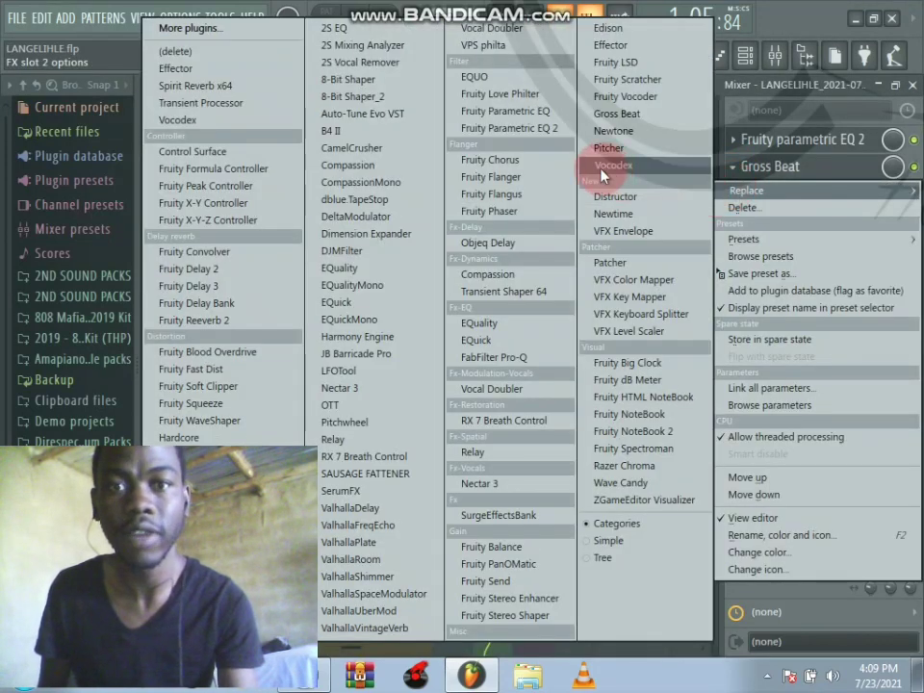
{"action": "left_click", "coordinate": [384, 116]}
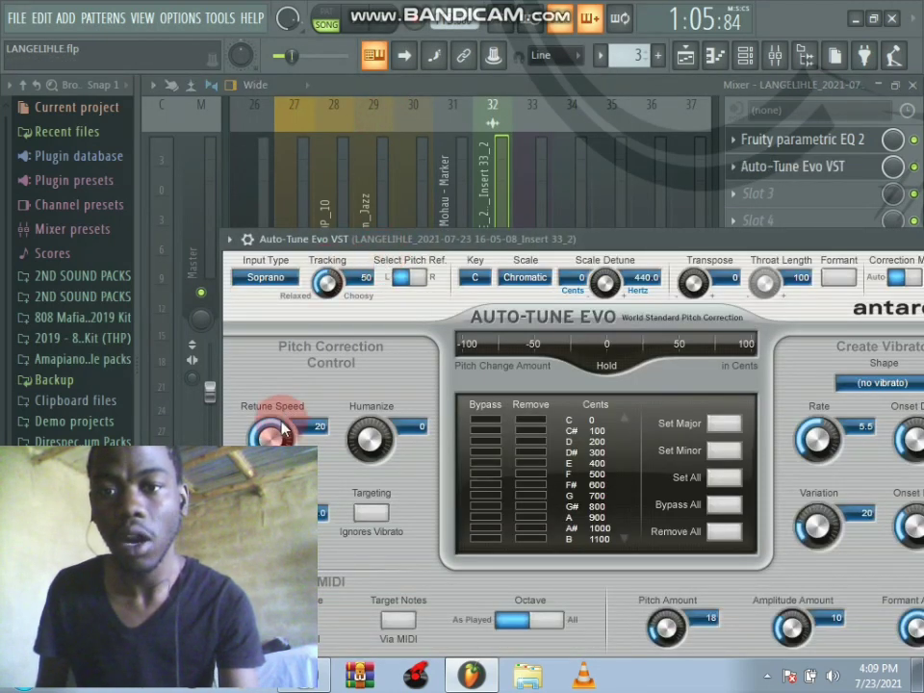
Set Auto-Tune Evo to retune speed 0, Alto/Tenor input, key F and Minor scale.
{"action": "left_click_drag", "start_coordinate": [282, 431], "coordinate": [278, 41]}
{"action": "left_click", "coordinate": [274, 277]}
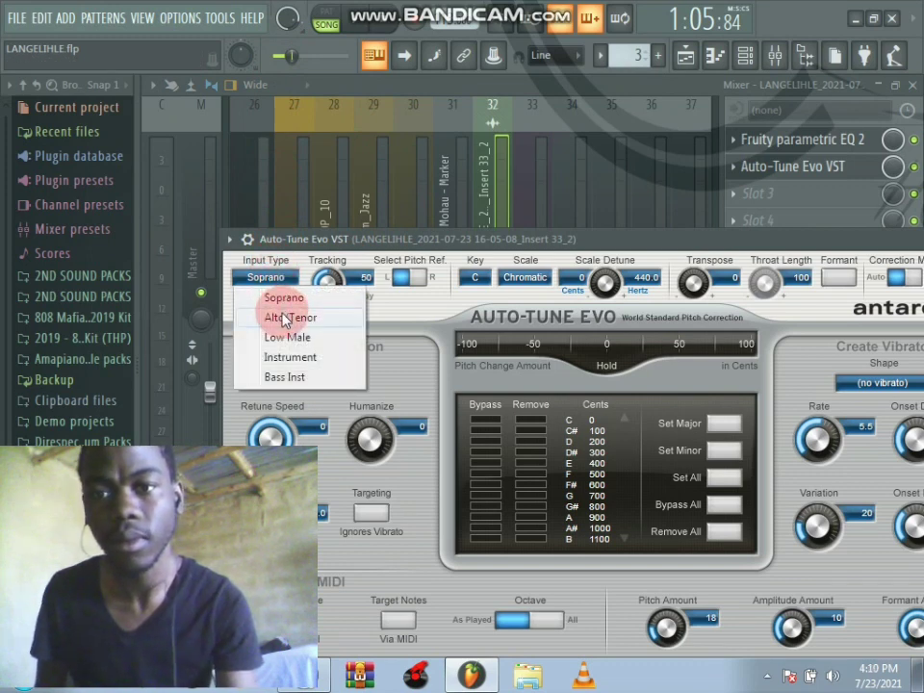
{"action": "left_click", "coordinate": [285, 320]}
{"action": "left_click", "coordinate": [475, 279]}
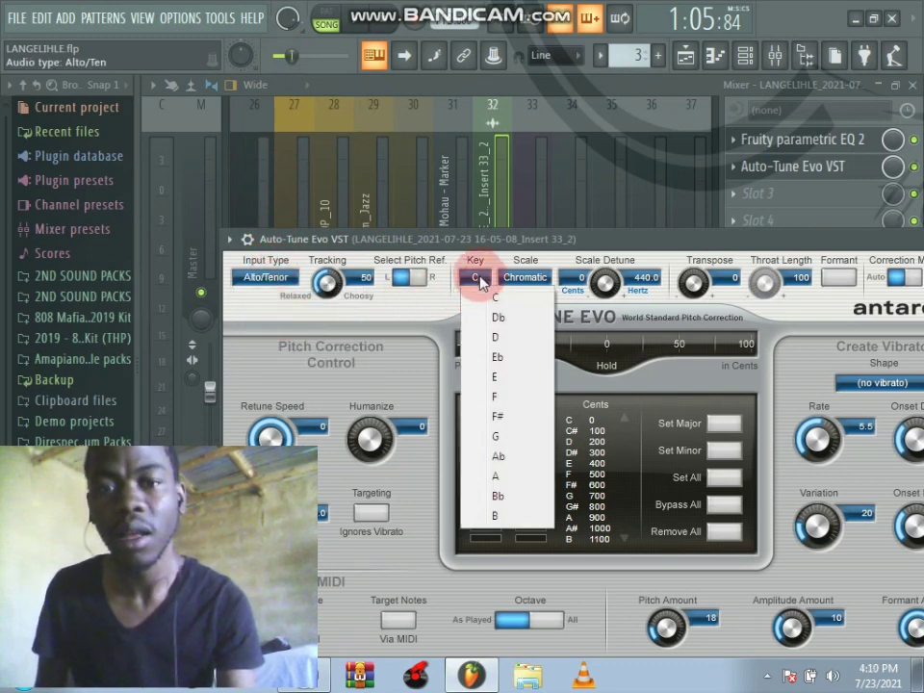
{"action": "left_click", "coordinate": [495, 397]}
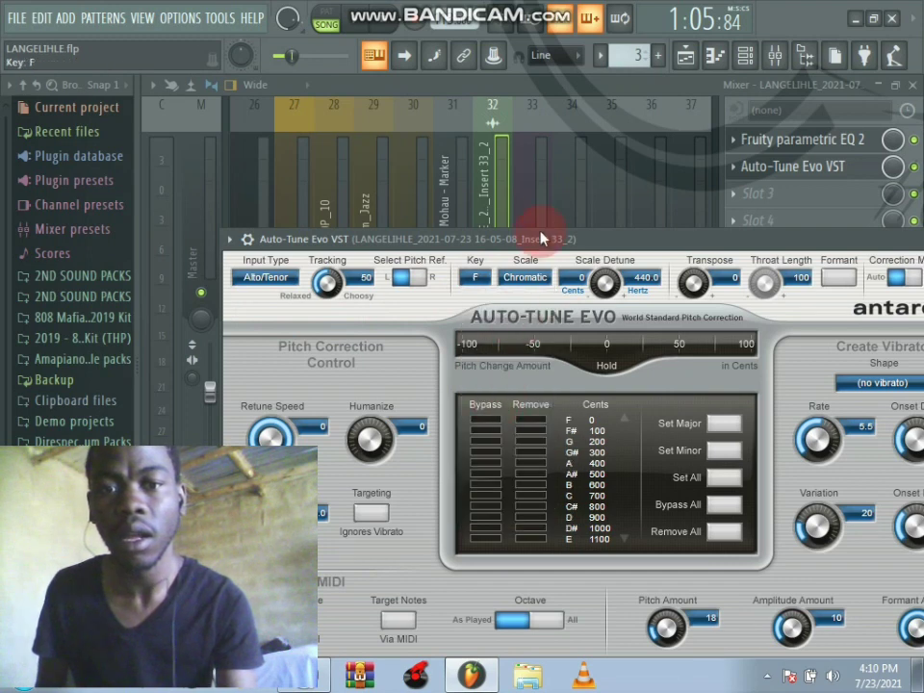
{"action": "left_click", "coordinate": [528, 279]}
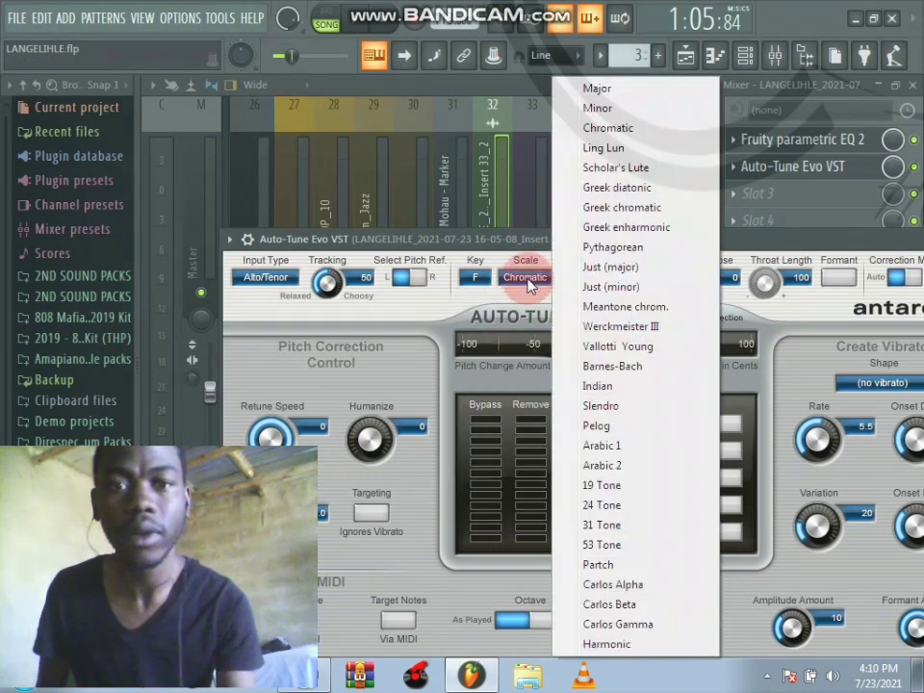
{"action": "left_click", "coordinate": [601, 108]}
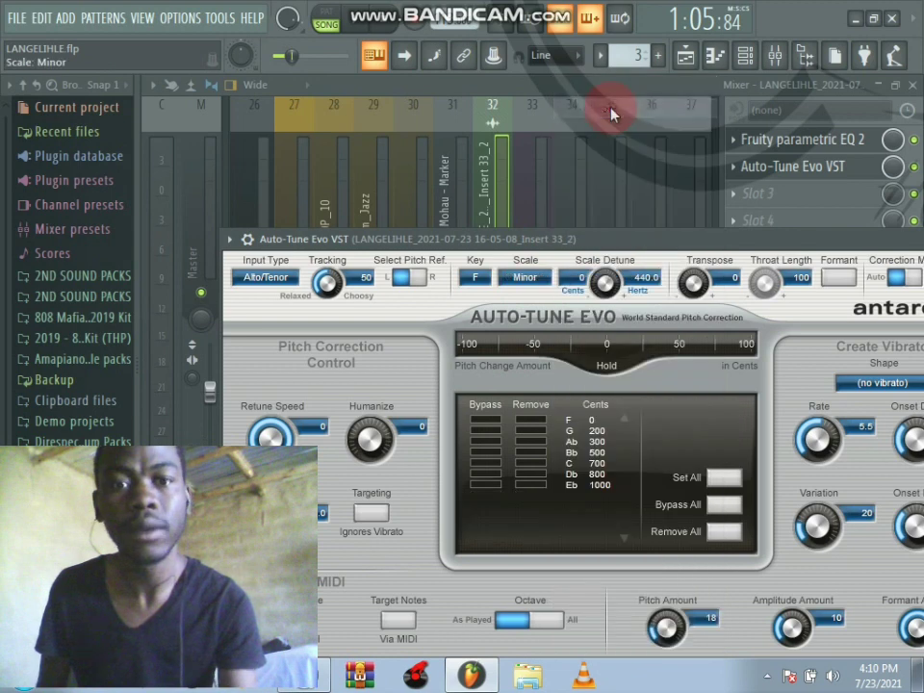
{"action": "left_click", "coordinate": [685, 59]}
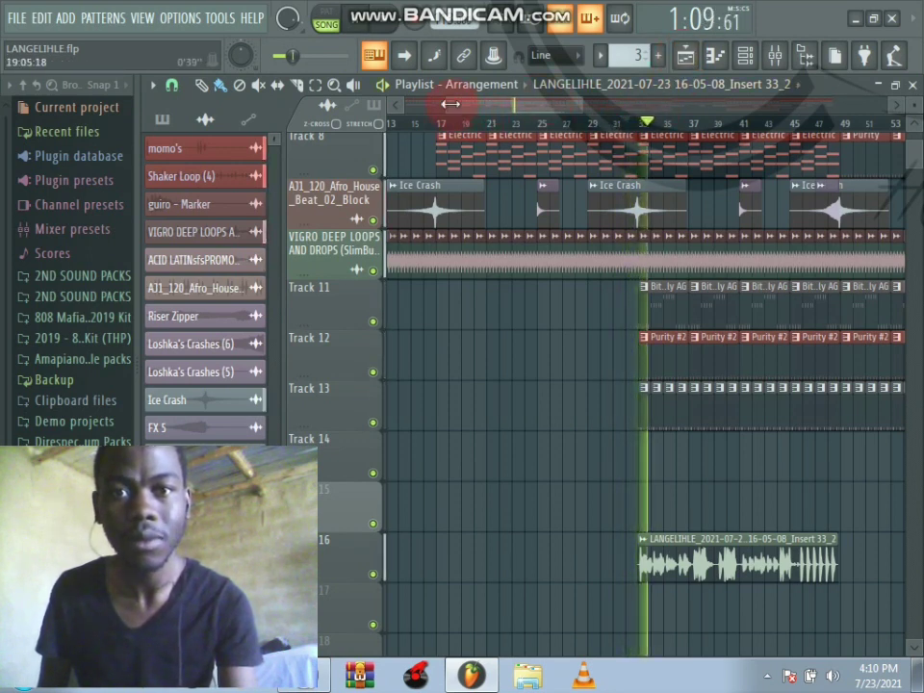
Zoom the playlist while the vocal plays back, then bring up the mixer showing insert 32.
{"action": "left_click_drag", "start_coordinate": [451, 103], "coordinate": [541, 105]}
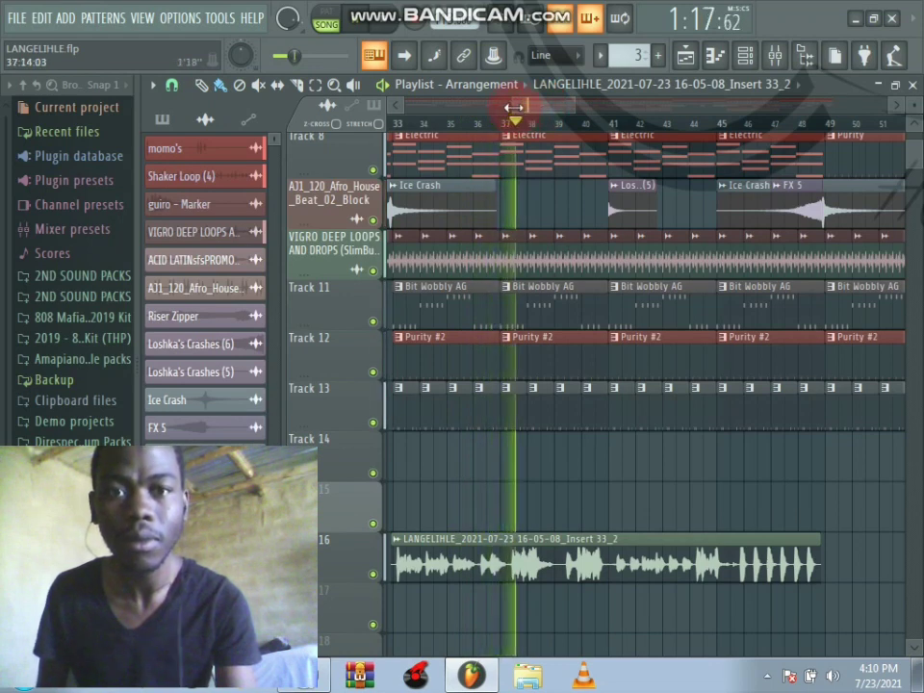
{"action": "left_click_drag", "start_coordinate": [514, 108], "coordinate": [526, 108]}
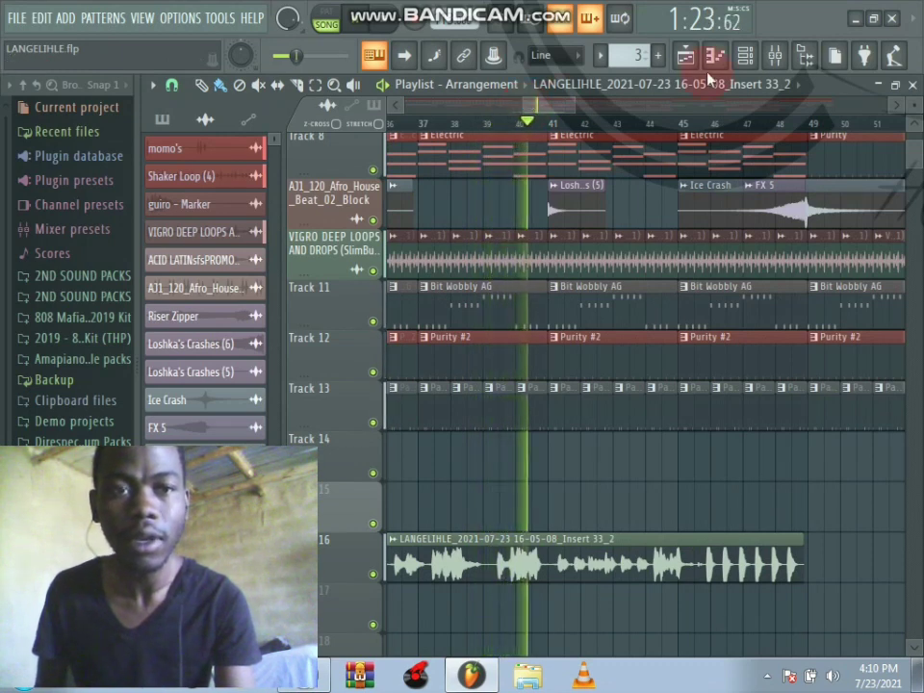
{"action": "left_click", "coordinate": [775, 55]}
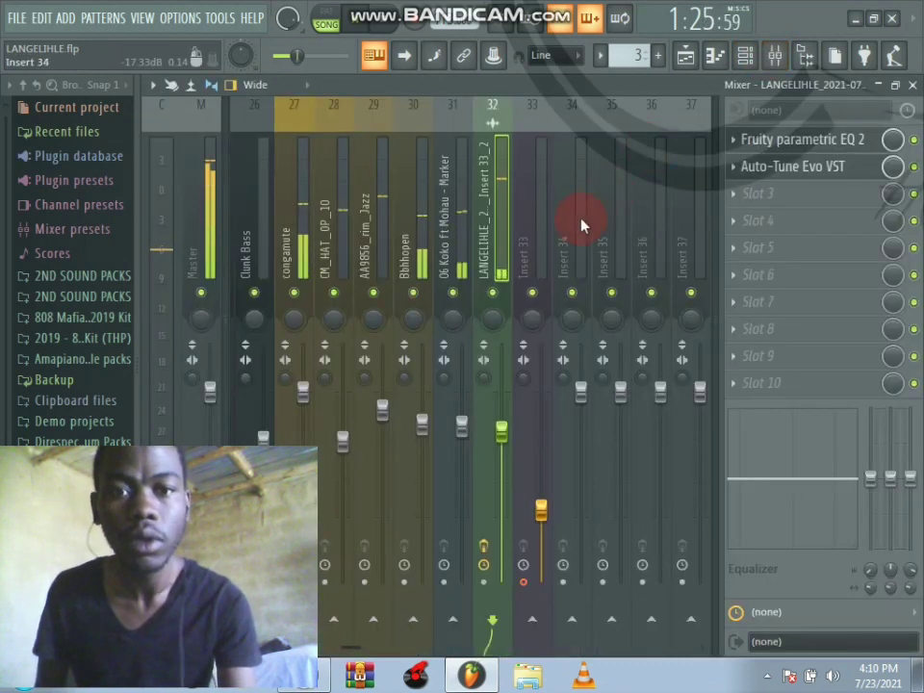
Load Fruity Reeverb 2 into insert 32's third effect slot with its wet level lowered to about 32%.
{"action": "left_click", "coordinate": [748, 196]}
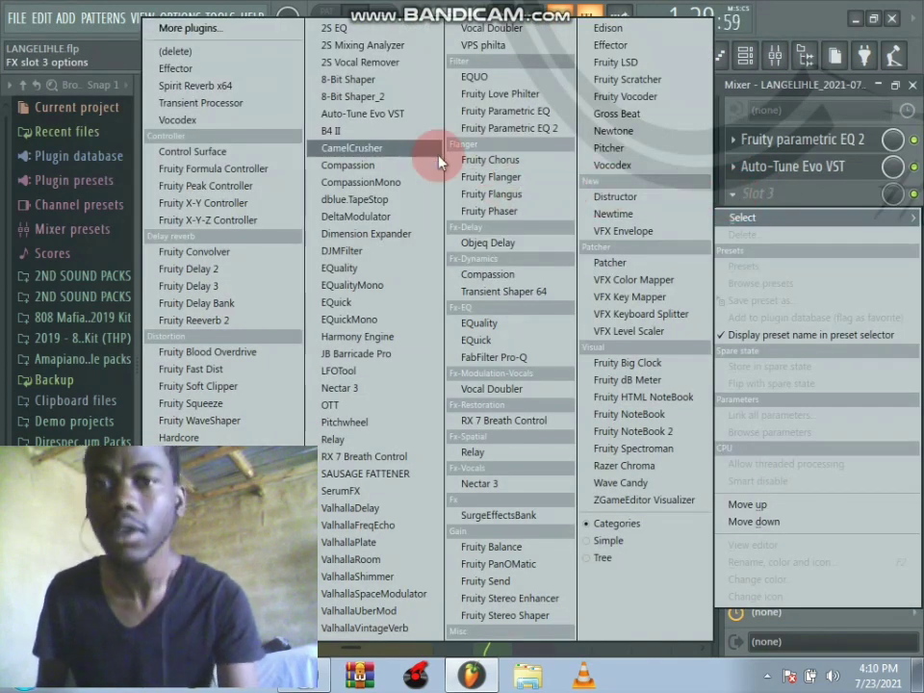
{"action": "left_click", "coordinate": [228, 325]}
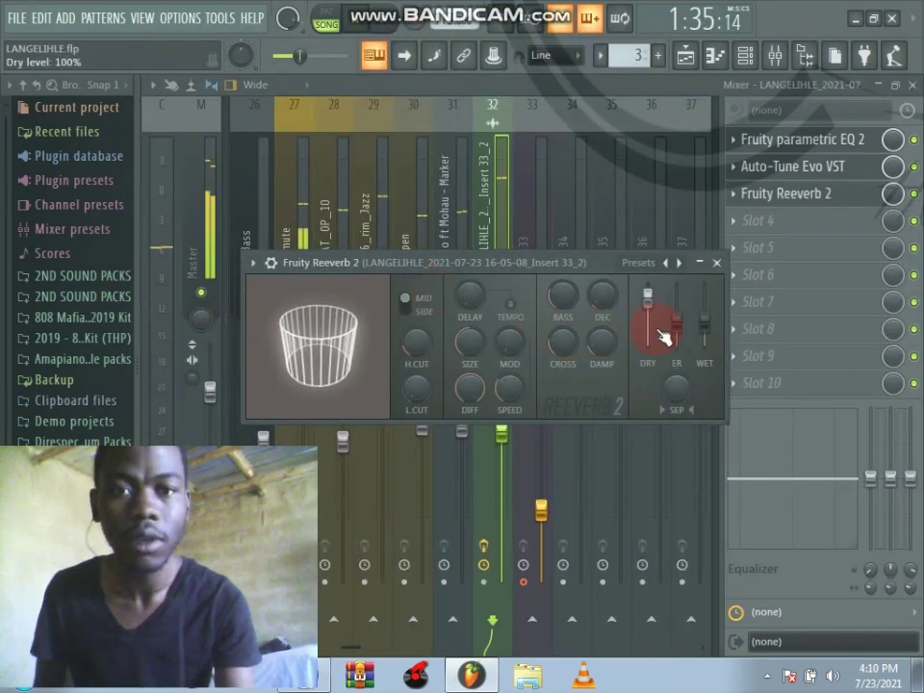
{"action": "left_click_drag", "start_coordinate": [704, 320], "coordinate": [705, 332]}
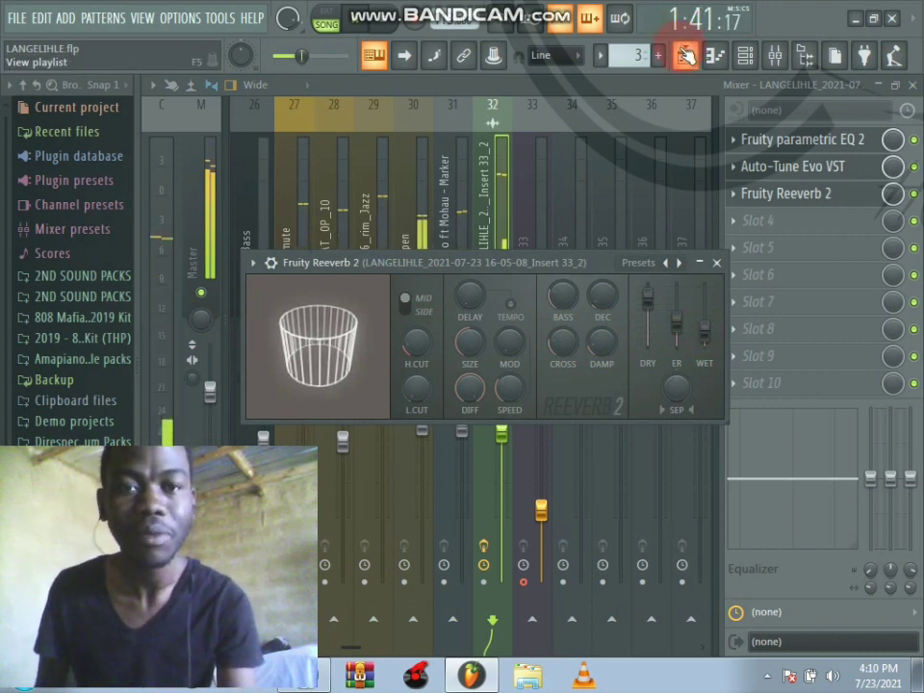
Bring the Playlist to the front showing the processed vocal clip on Track 16.
{"action": "left_click", "coordinate": [685, 54]}
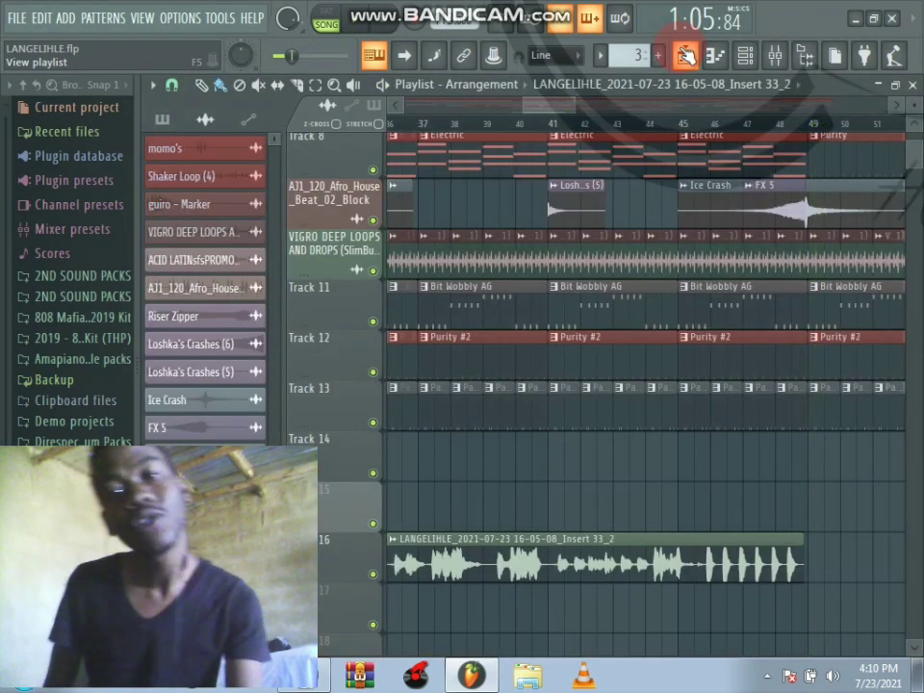
{"action": "left_click", "coordinate": [685, 55]}
{"action": "left_click", "coordinate": [685, 55]}
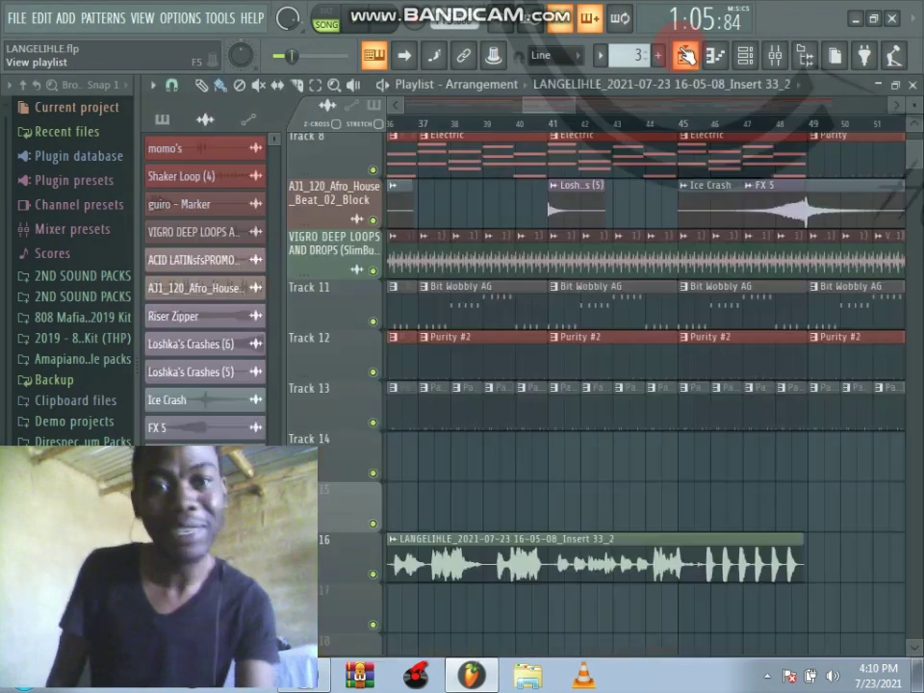